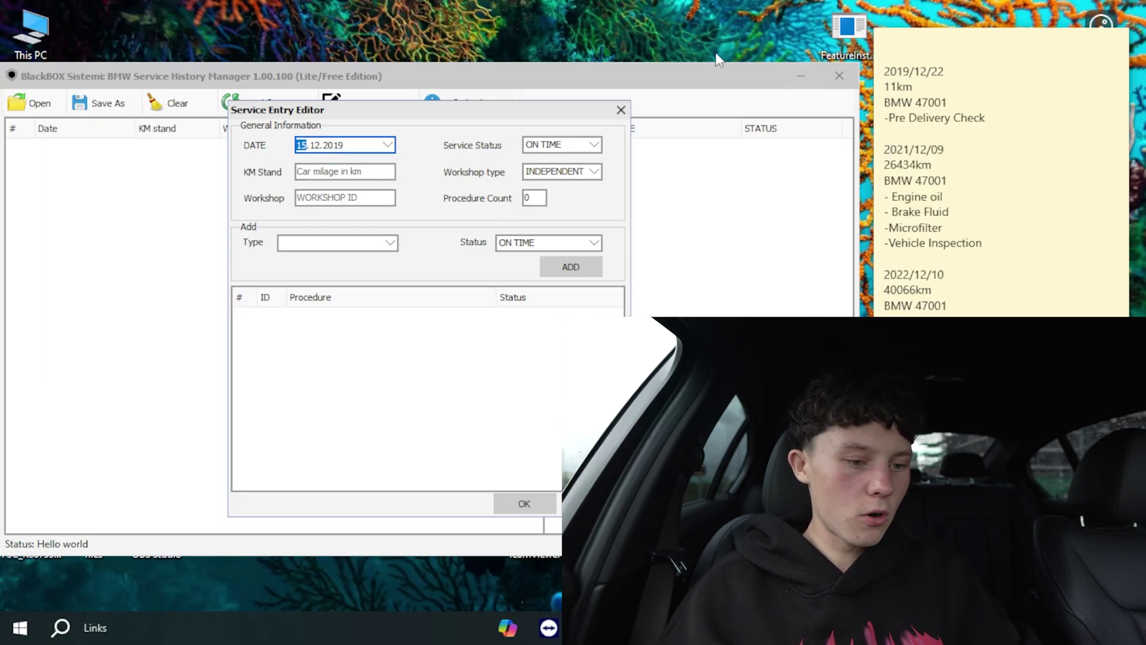
# Set the service entry's date to 22.12.2019 and its mileage to 11 km, following the notes
pyautogui.moveTo(884, 71); pyautogui.dragTo(924, 70)
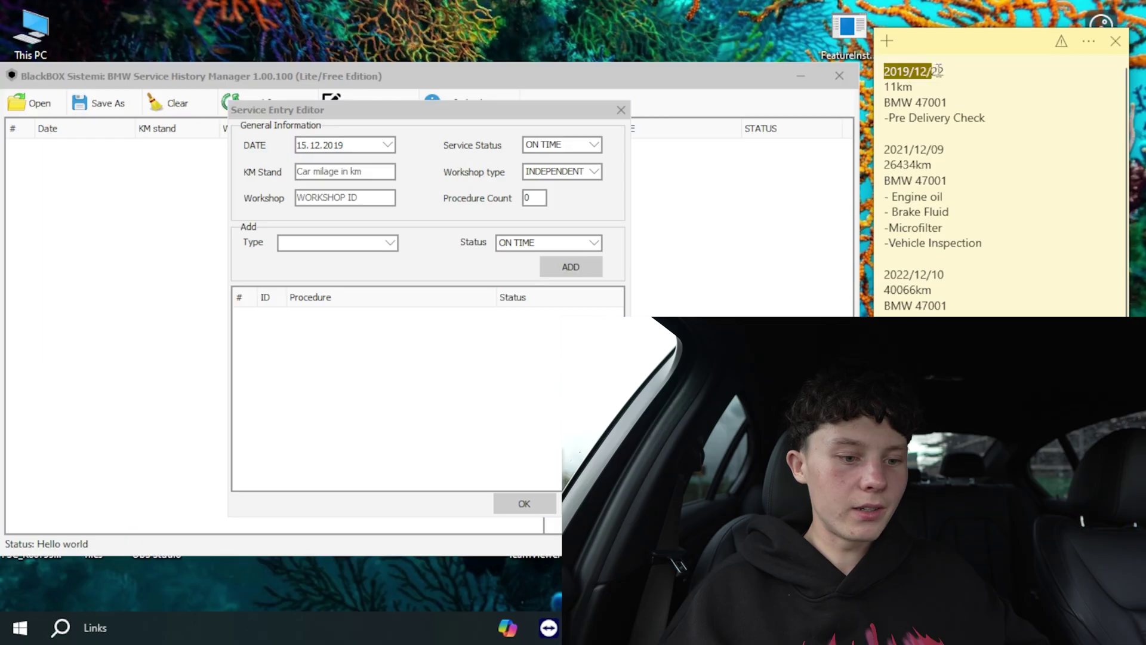
pyautogui.click(323, 147)
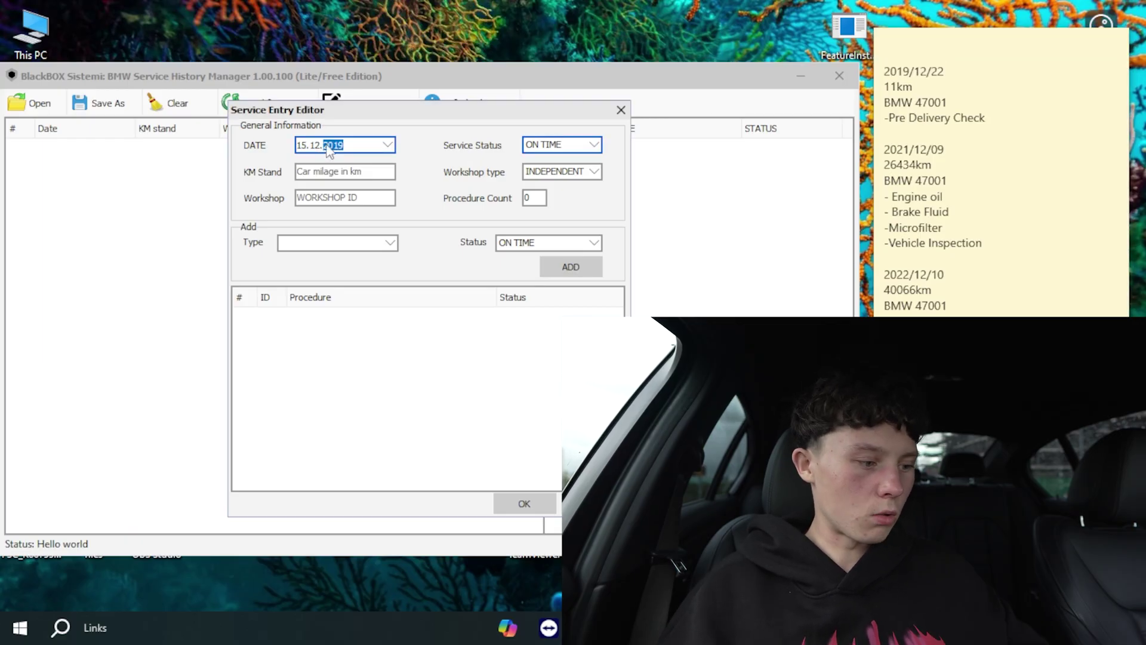
pyautogui.click(303, 146)
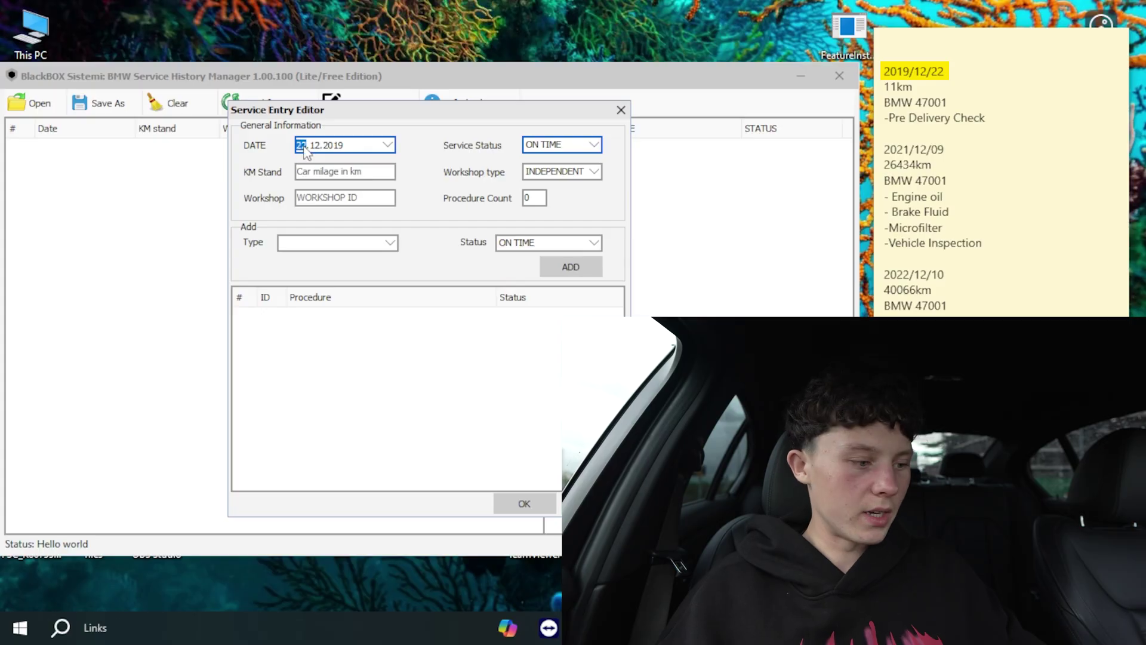
pyautogui.click(359, 172)
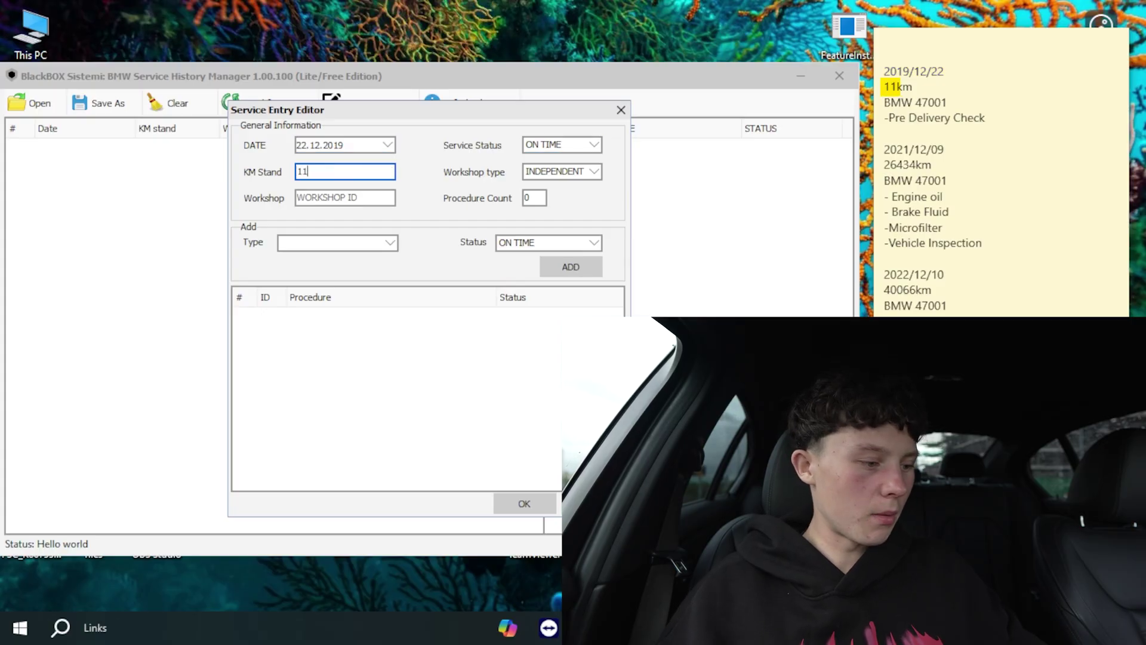
# Enter 47001 as the workshop ID and set the workshop type to BMW DEALER
pyautogui.click(351, 198)
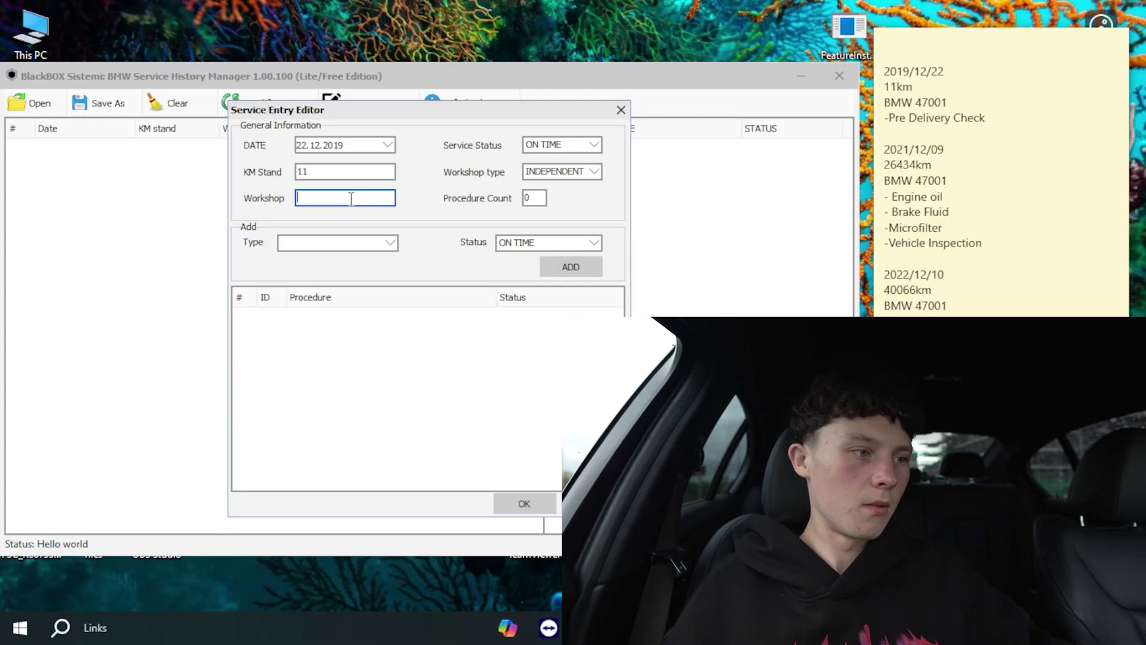
pyautogui.write('47001')
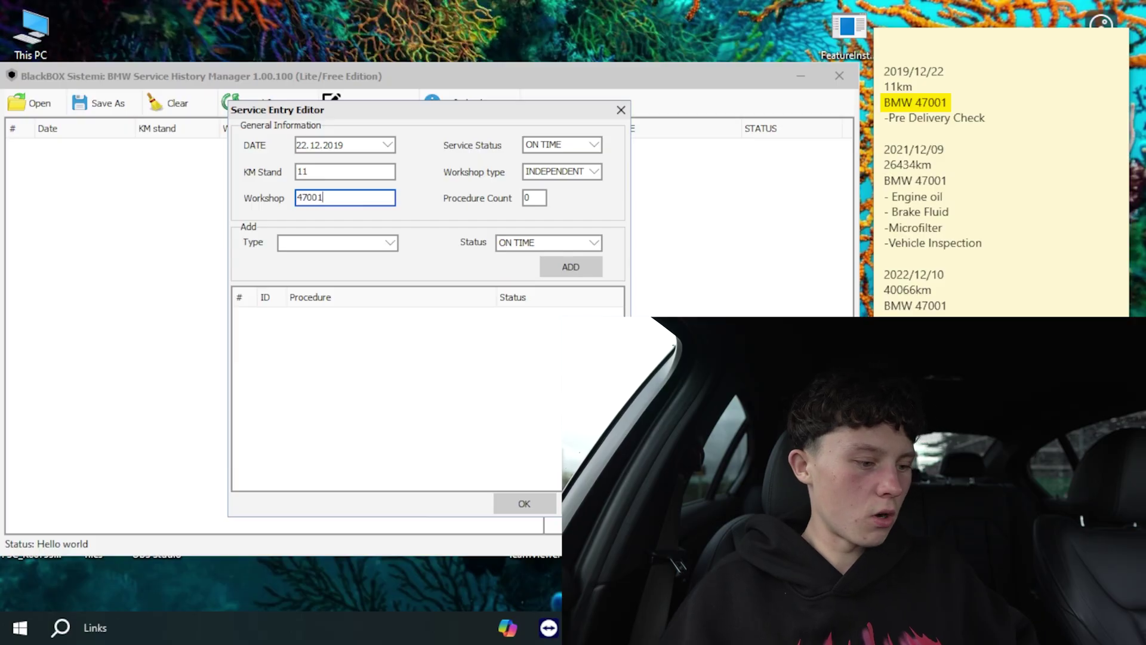
pyautogui.click(558, 172)
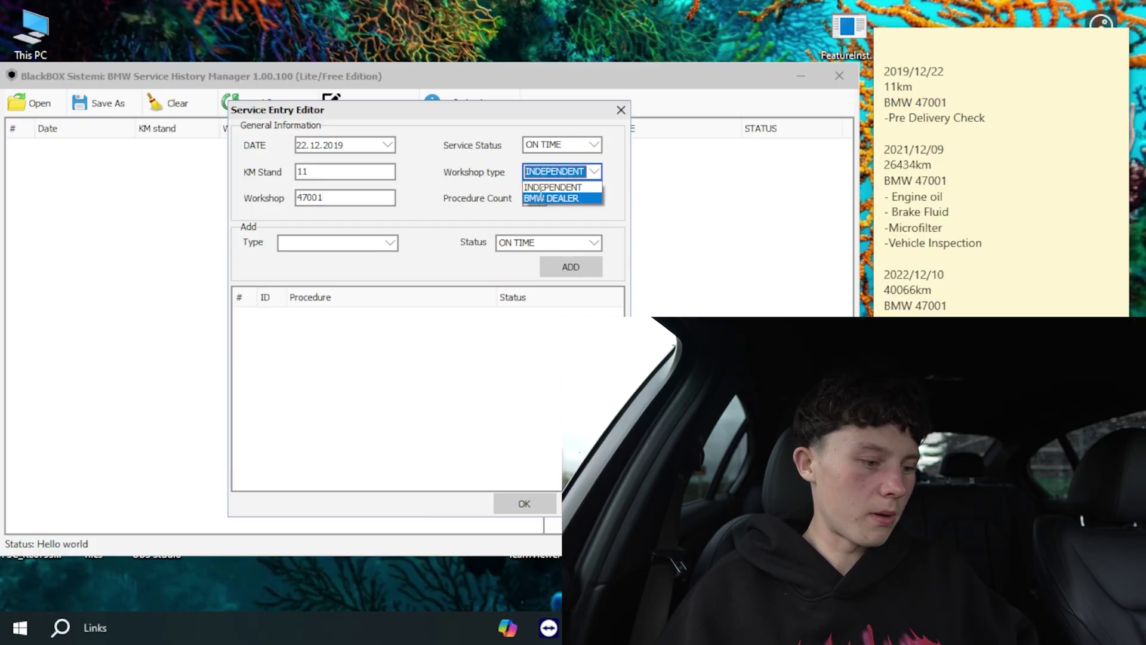
pyautogui.click(543, 198)
# Add the Pre-delivery inspection procedure with status ON TIME to the entry
pyautogui.click(386, 247)
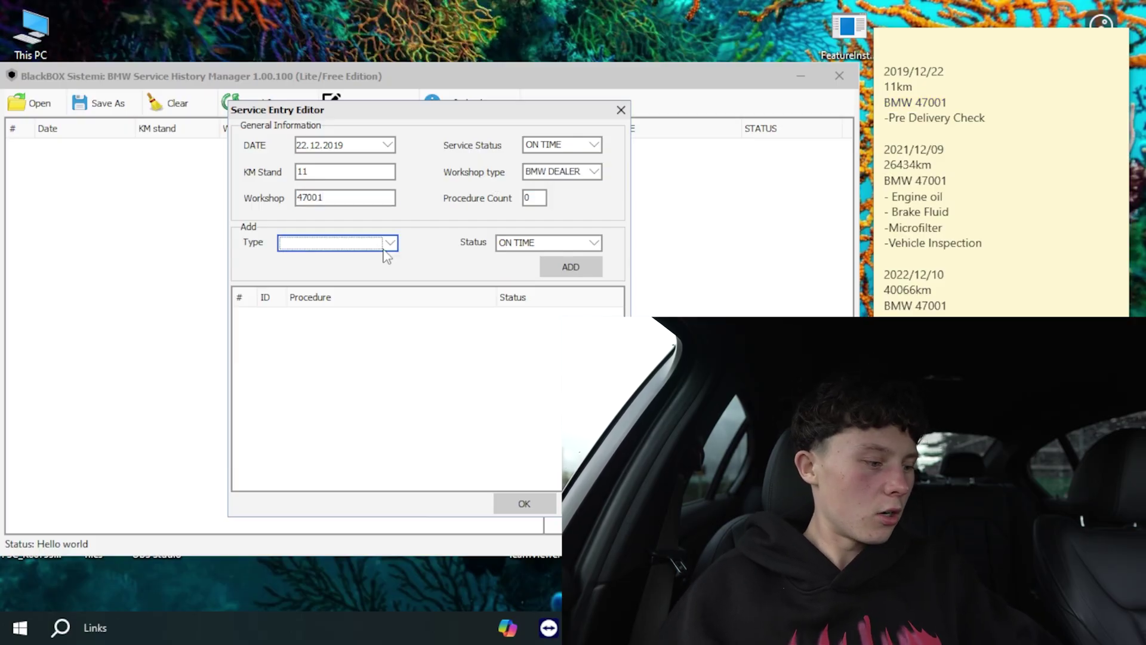
pyautogui.click(300, 245)
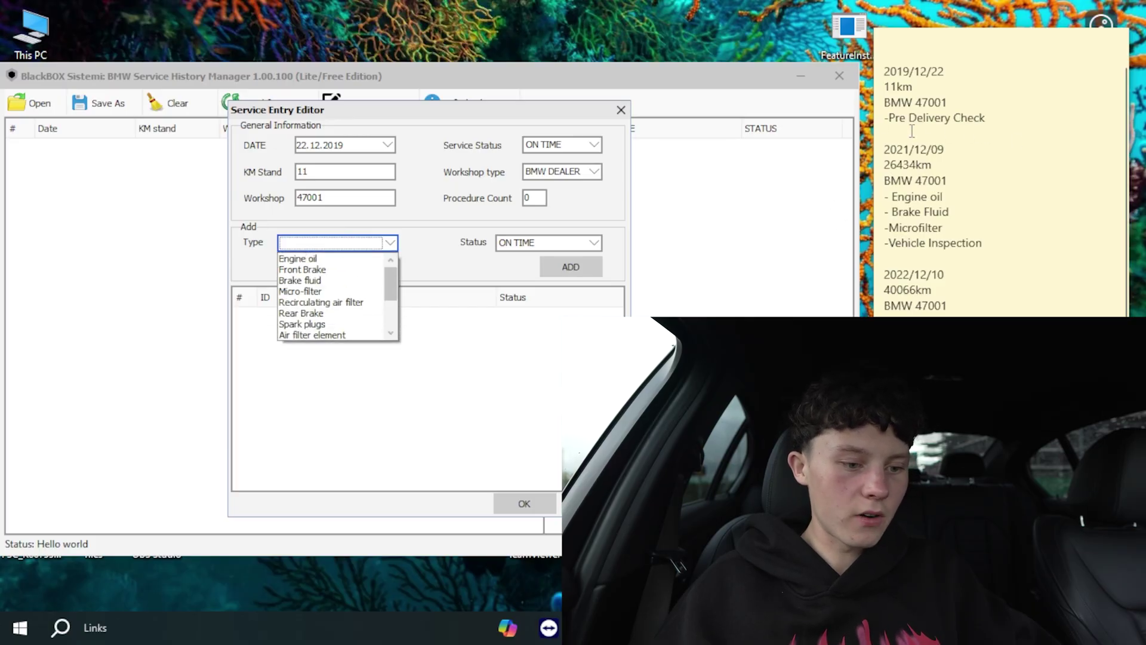
pyautogui.scroll(-2, 336, 307)
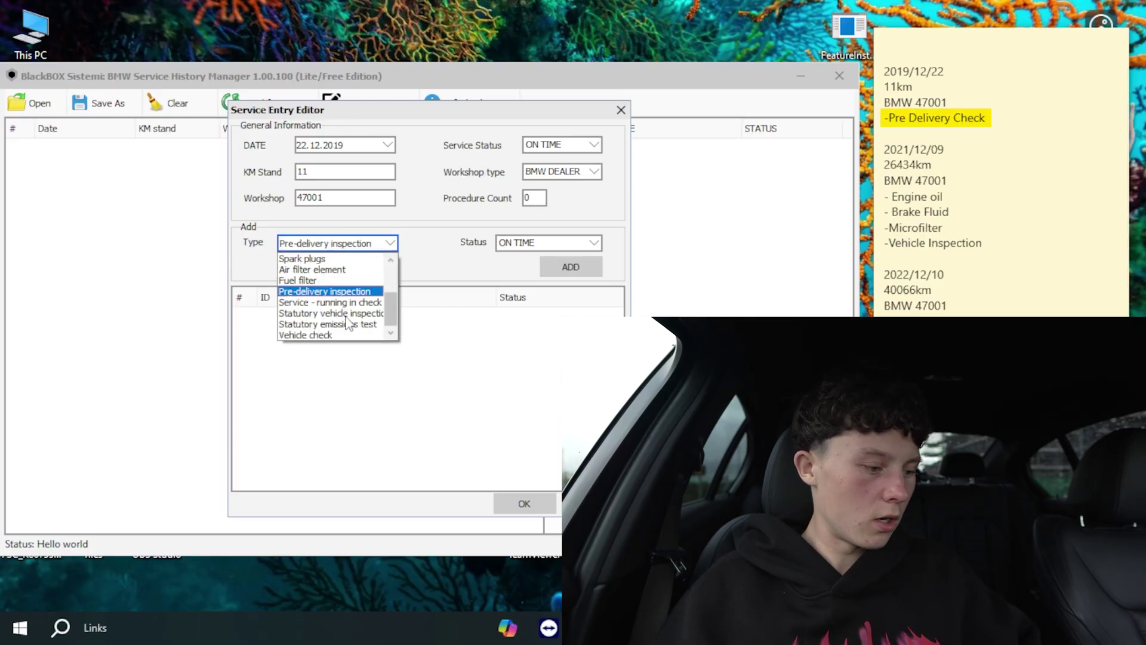
pyautogui.click(328, 293)
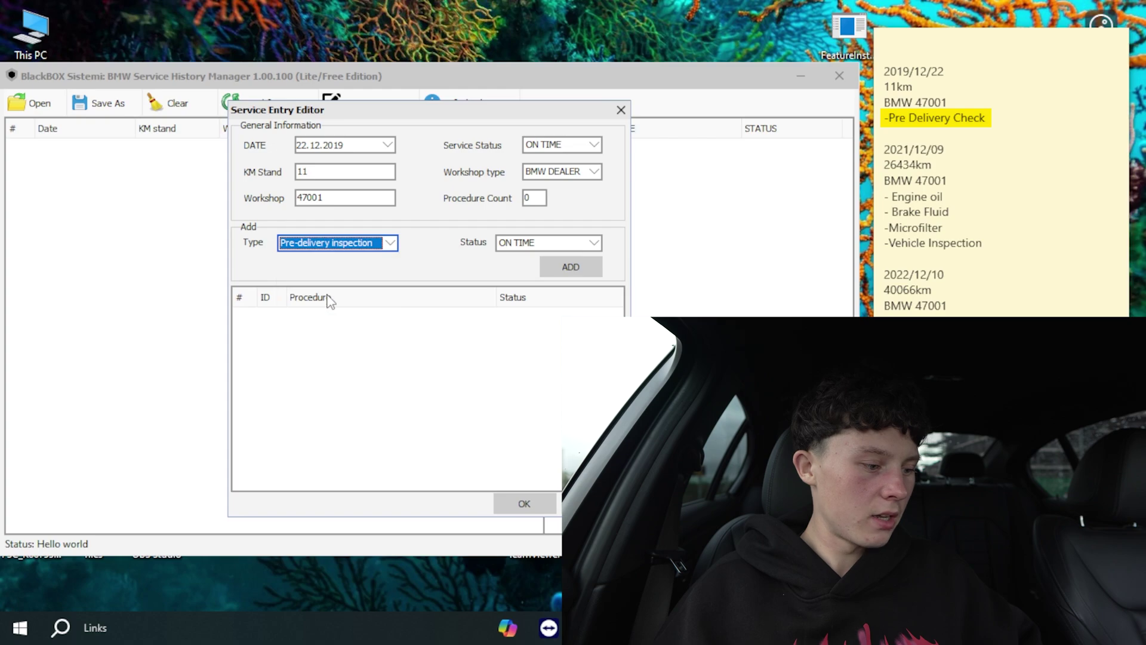
pyautogui.click(568, 266)
# Keep the workshop type BMW DEALER and service status ON TIME, and confirm the service entry
pyautogui.click(543, 172)
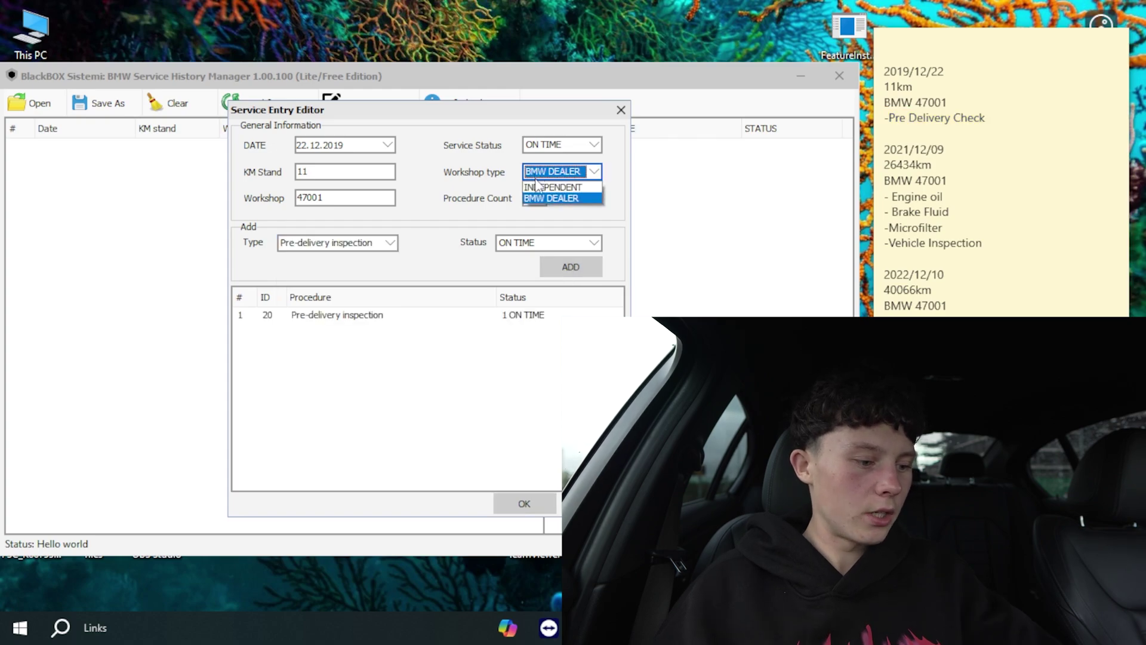
pyautogui.click(538, 198)
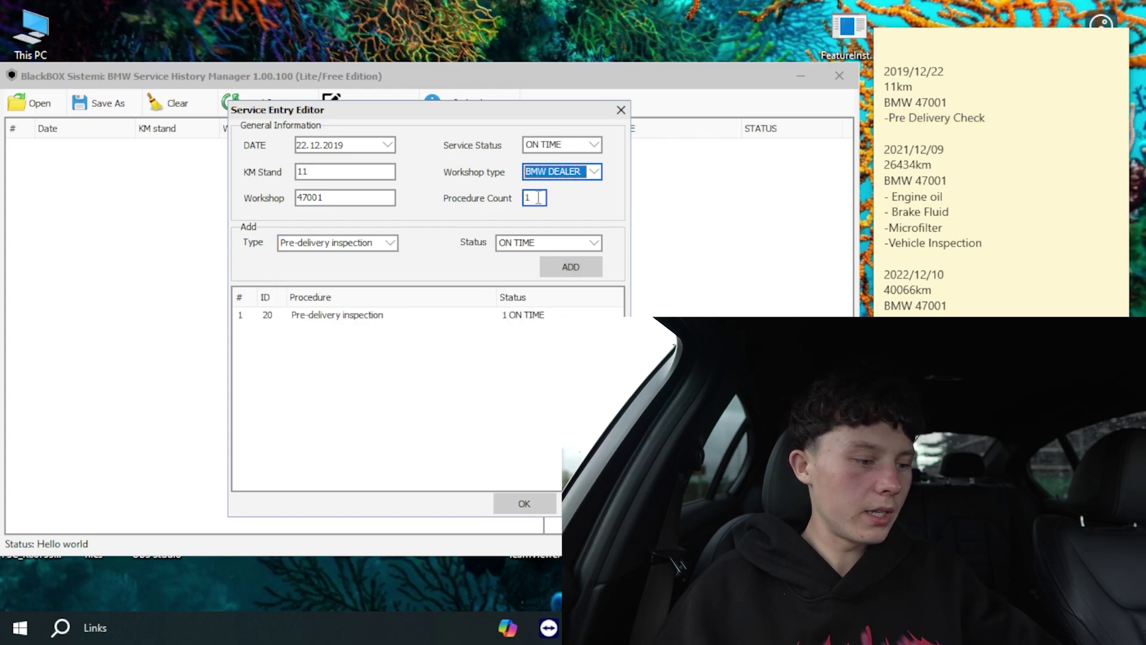
pyautogui.click(569, 149)
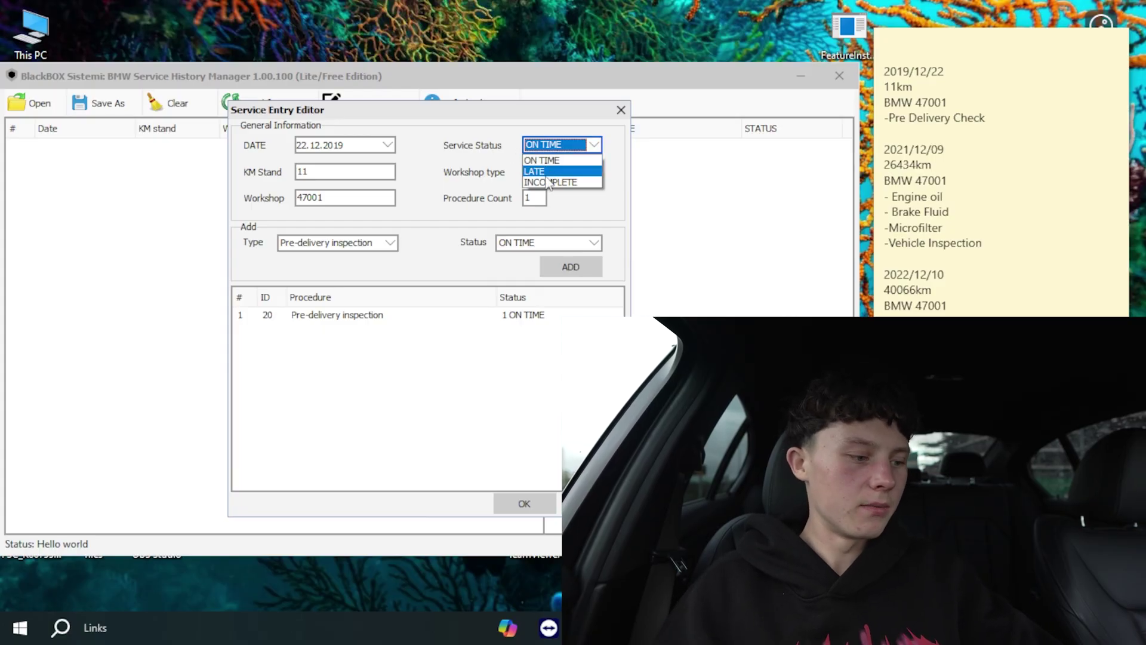
pyautogui.click(558, 161)
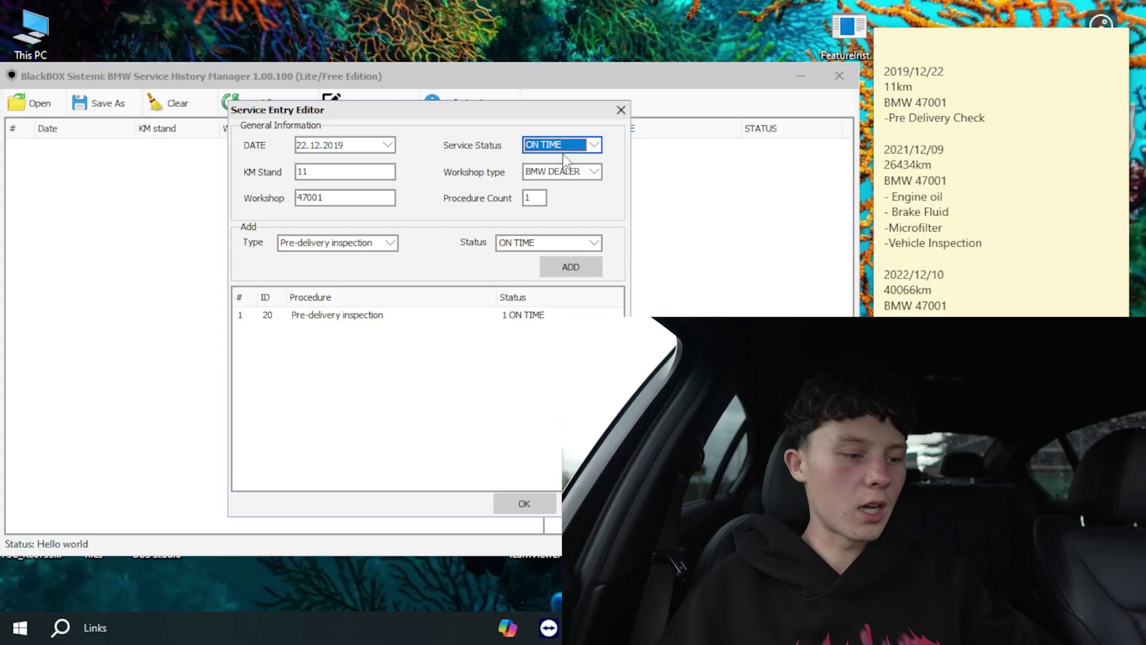
pyautogui.click(522, 499)
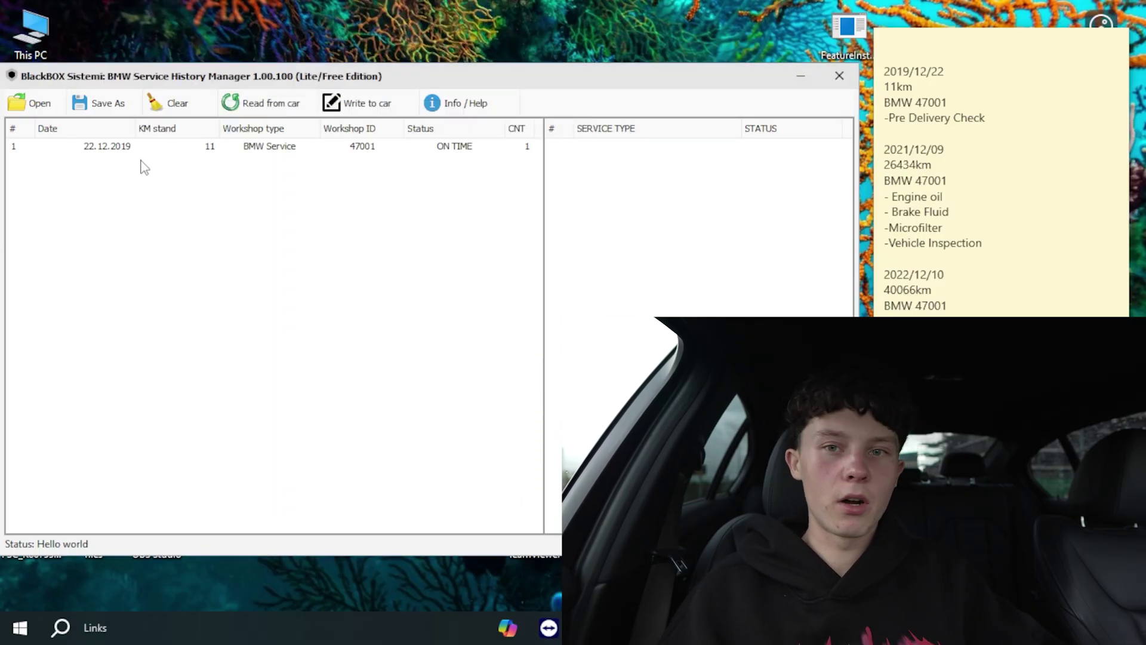
# Create a new service entry dated 09.12.2021
pyautogui.rightClick(171, 266)
pyautogui.click(203, 289)
pyautogui.click(342, 145)
pyautogui.write('2021')
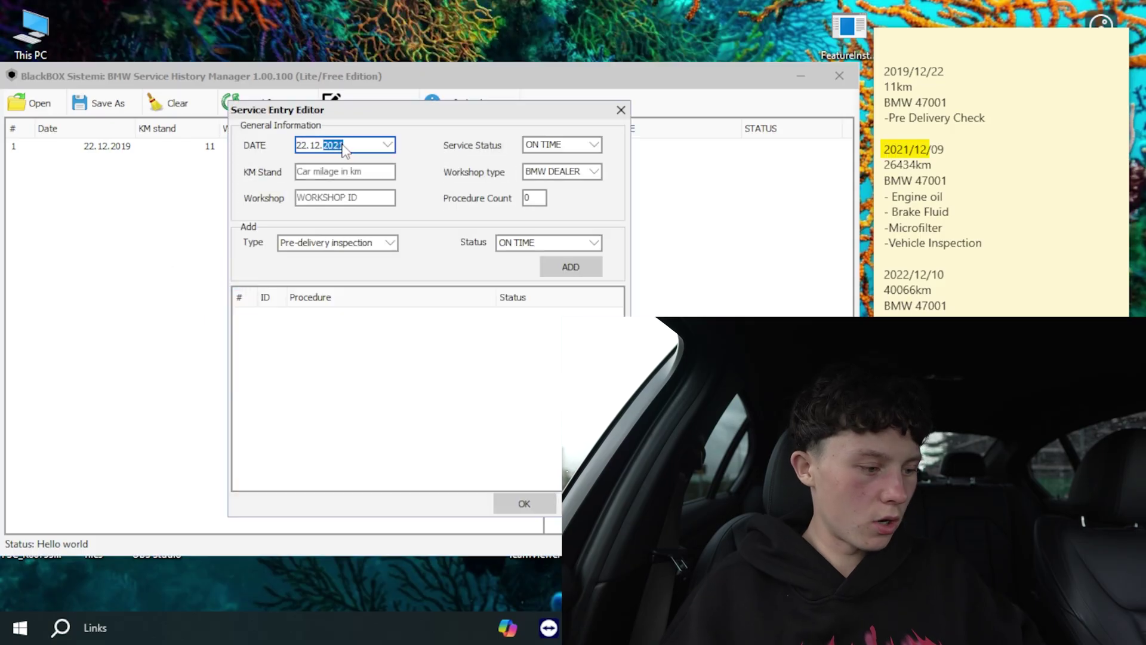
pyautogui.click(302, 145)
pyautogui.write('09')
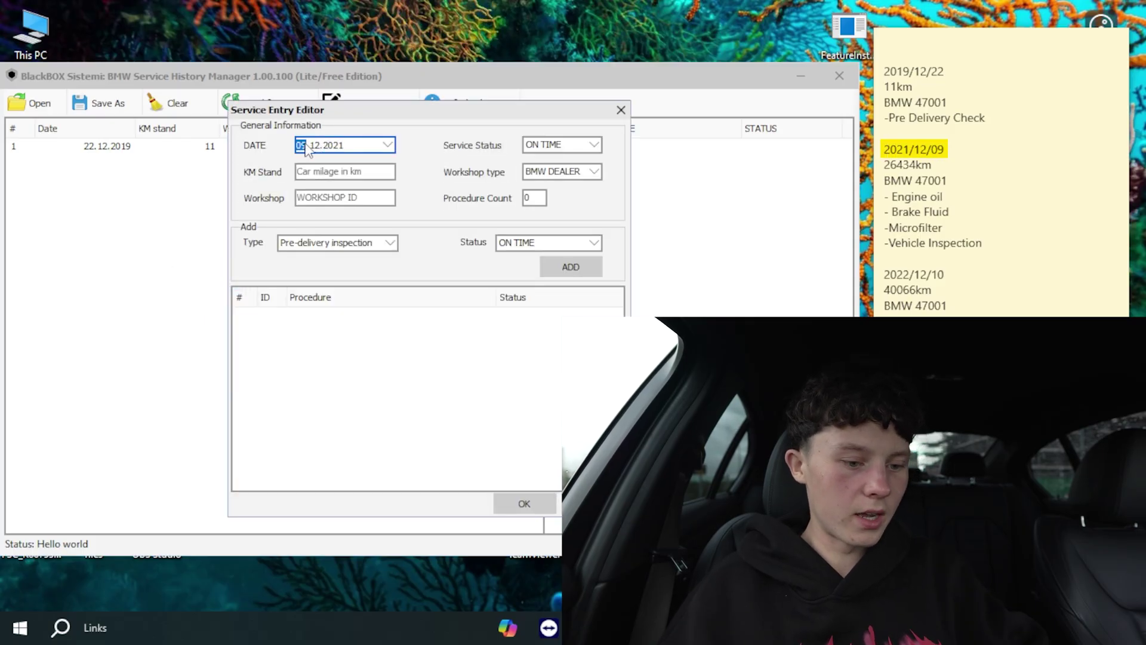
# Enter 26434 km as the mileage and 47001 as the workshop ID of the 2021 entry
pyautogui.click(323, 172)
pyautogui.write('26')
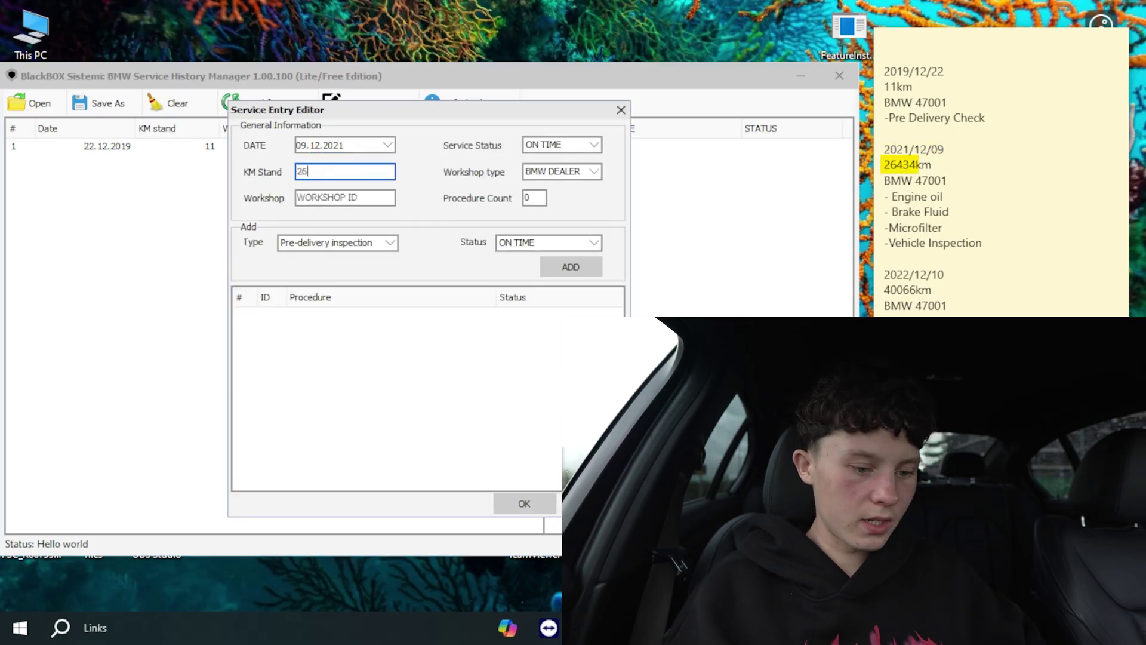
pyautogui.write('434')
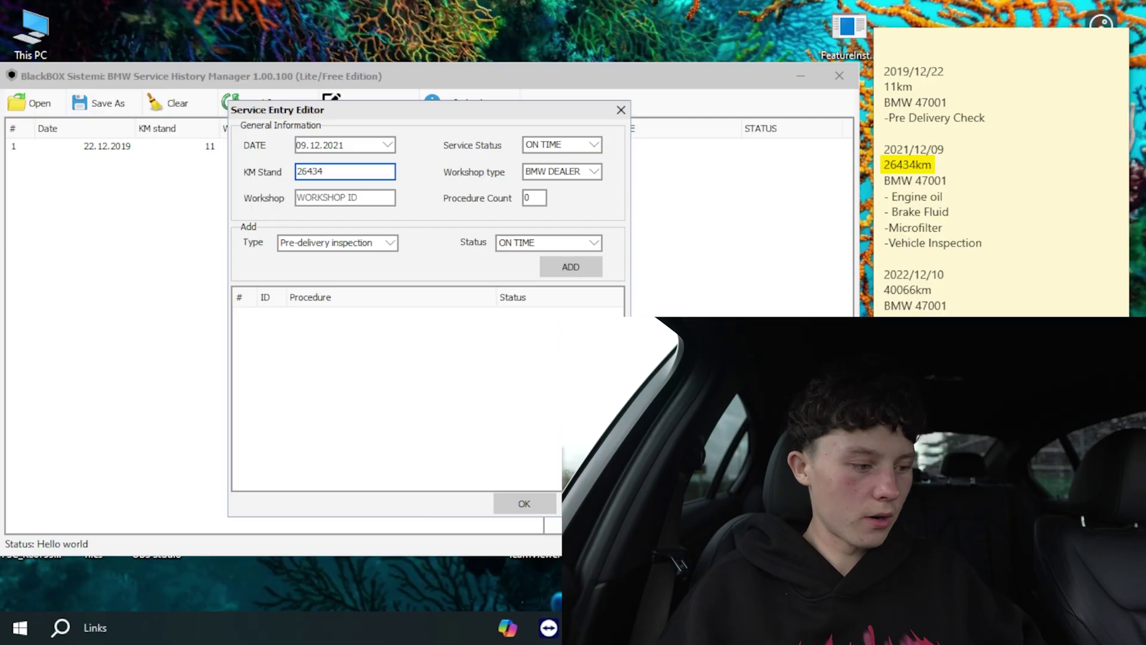
pyautogui.click(344, 199)
pyautogui.write('47001')
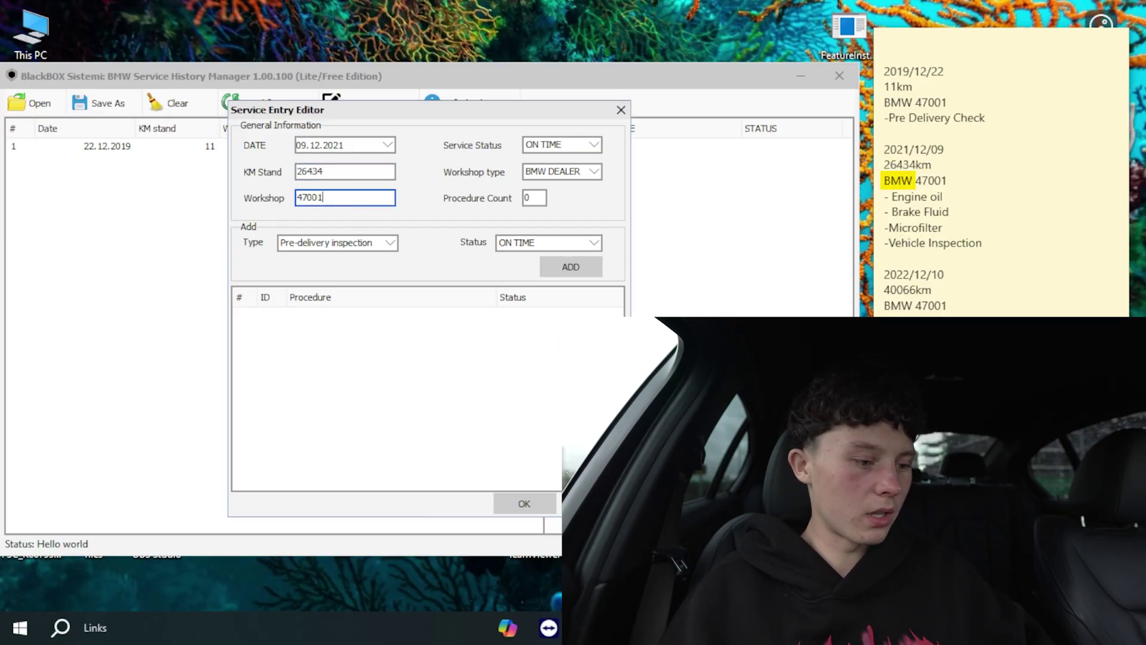
# Add the Engine oil, Brake fluid and Micro-filter procedures, choose the statutory vehicle inspection type, and confirm the entry
pyautogui.click(342, 244)
pyautogui.scroll(5, 323, 281)
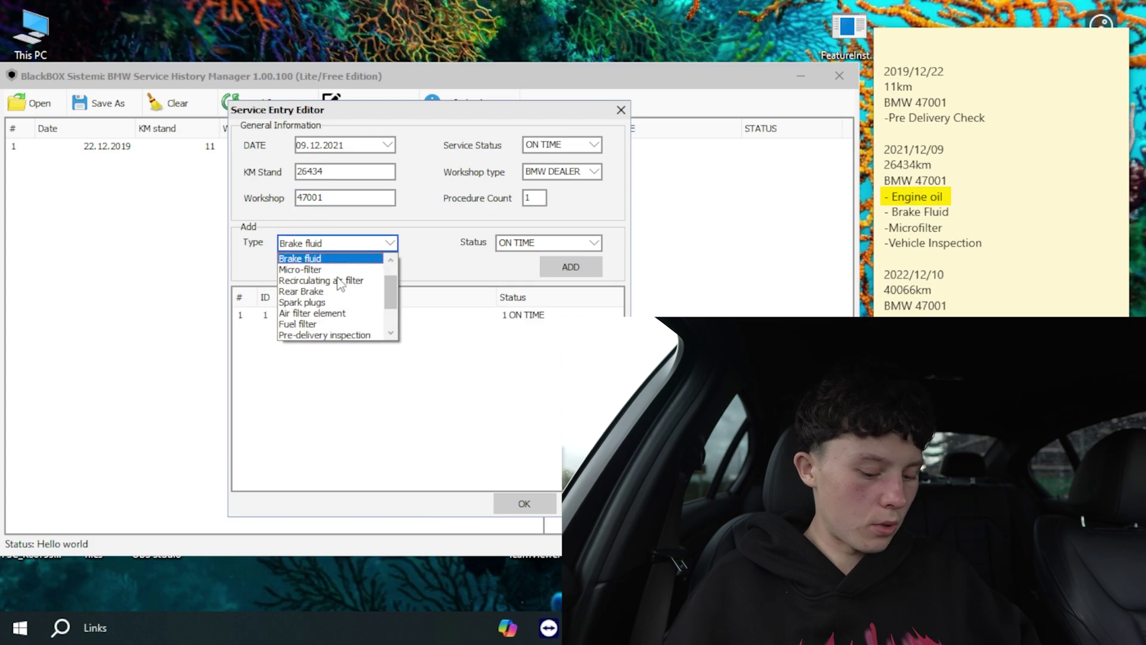
pyautogui.press('Return')
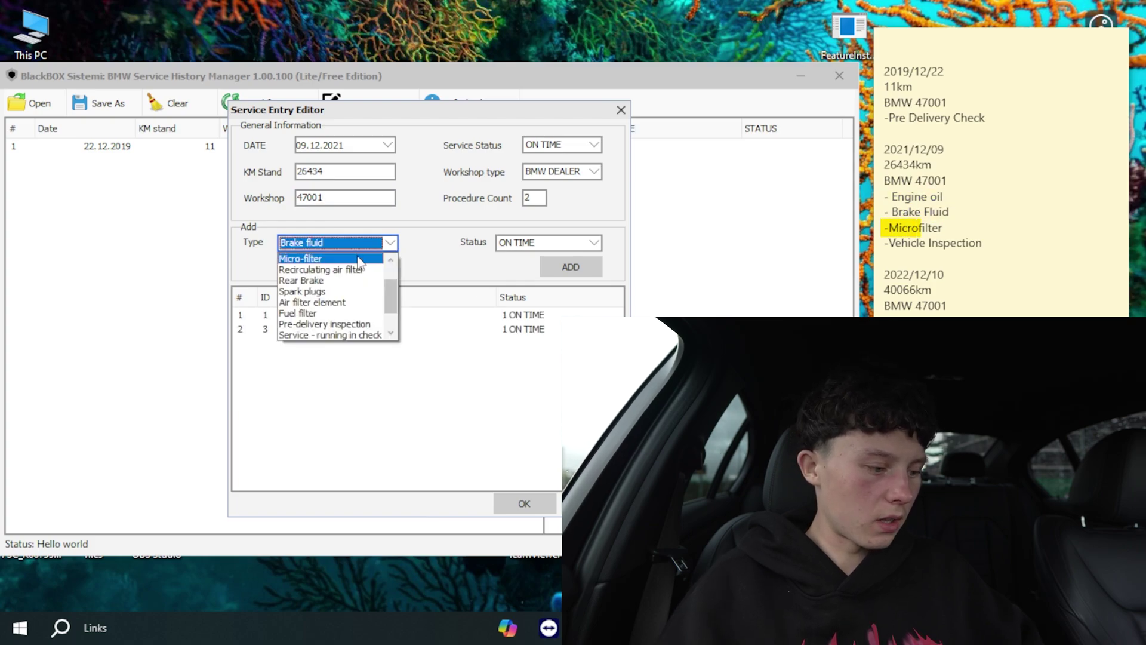
pyautogui.scroll(-1, 358, 310)
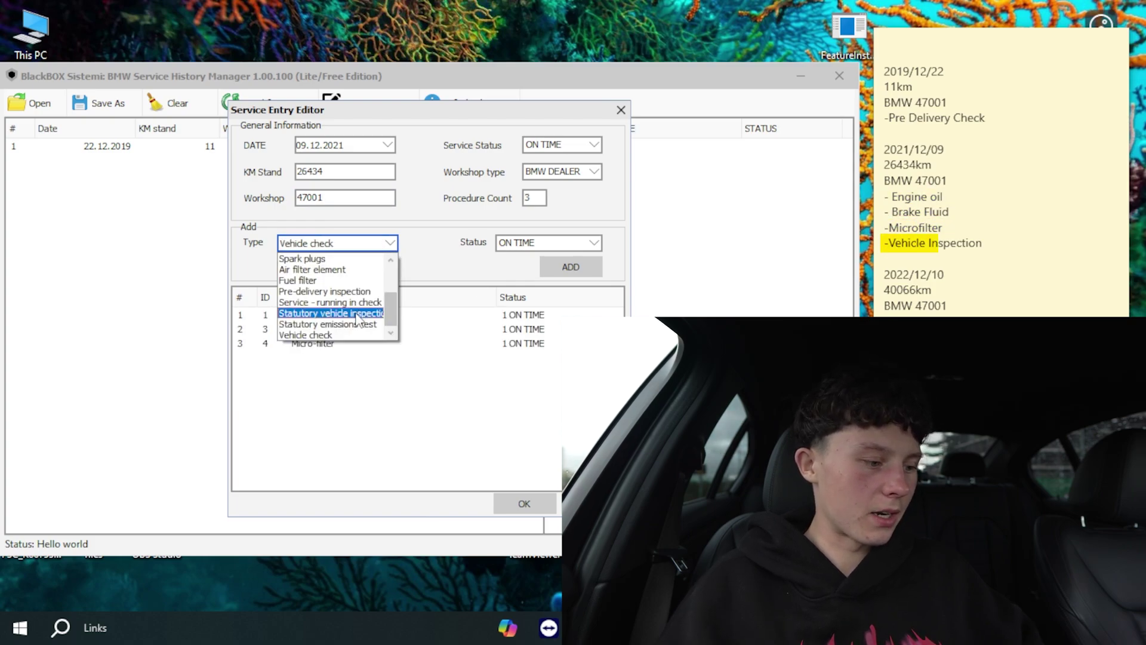
pyautogui.click(358, 314)
pyautogui.click(535, 503)
# Create another service entry dated 10.12.2022
pyautogui.rightClick(185, 278)
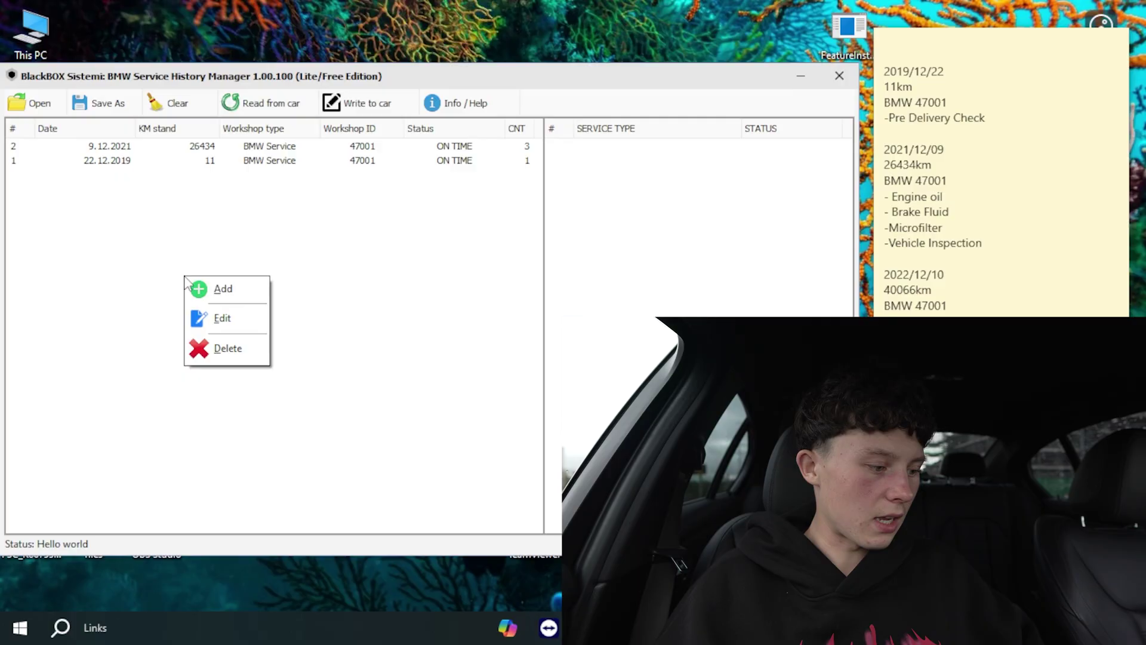
pyautogui.click(222, 288)
pyautogui.click(333, 146)
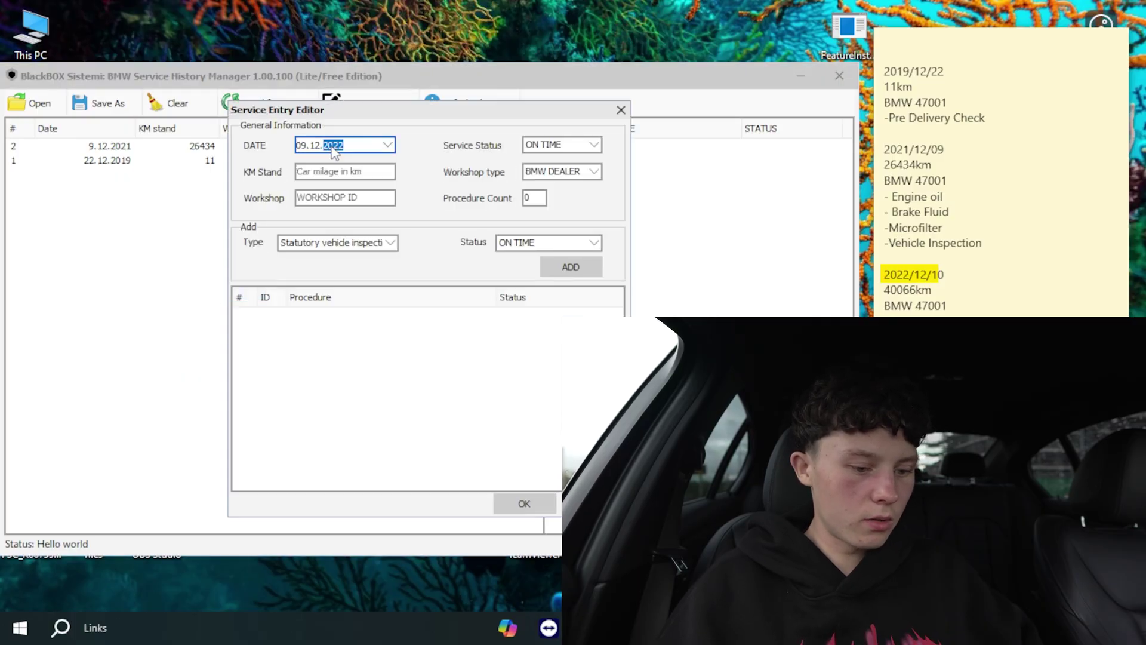
pyautogui.click(302, 145)
pyautogui.write('10')
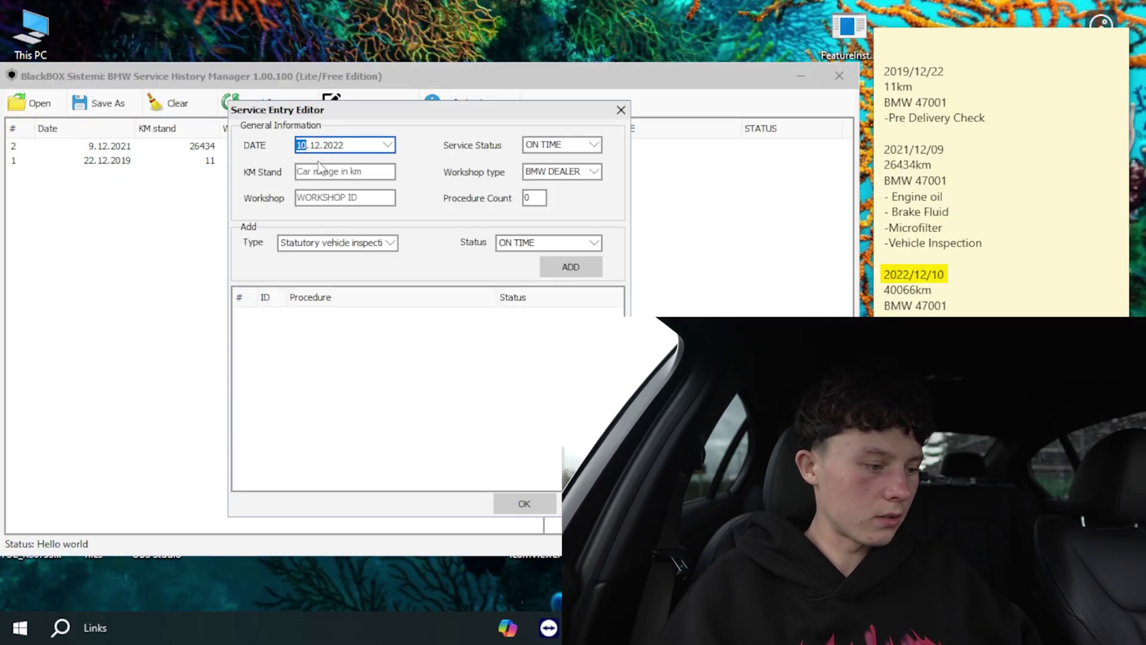
# Enter 400666 as the mileage and 47001 as the workshop ID of the 2022 entry
pyautogui.press('Tab')
pyautogui.write('400666')
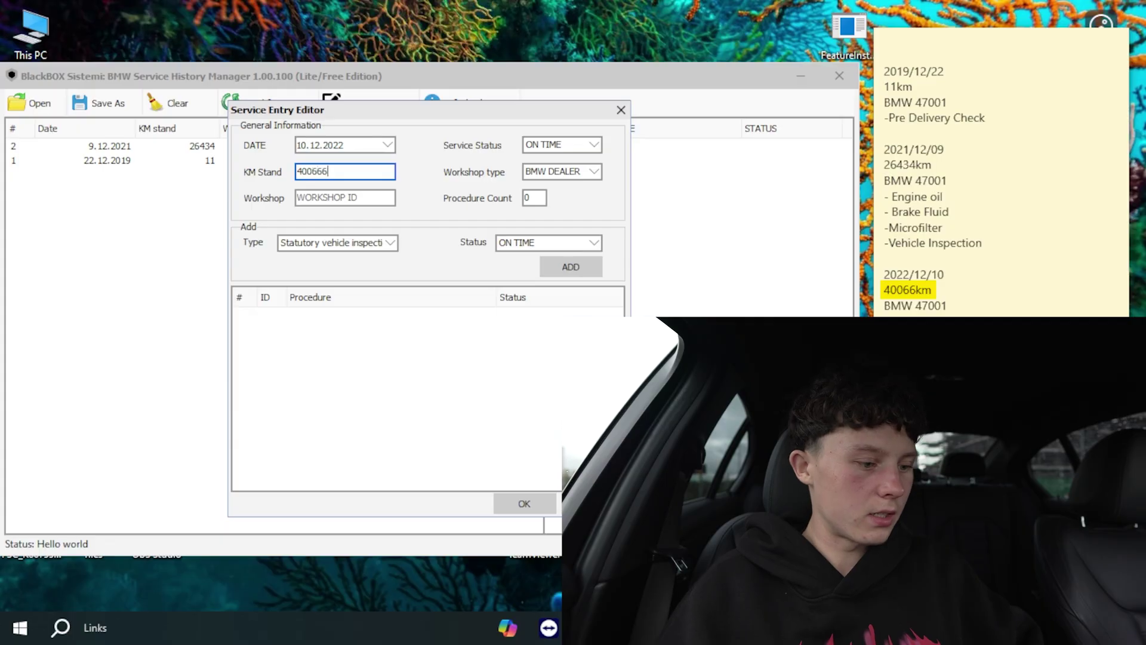
pyautogui.press('Tab')
pyautogui.write('47001')
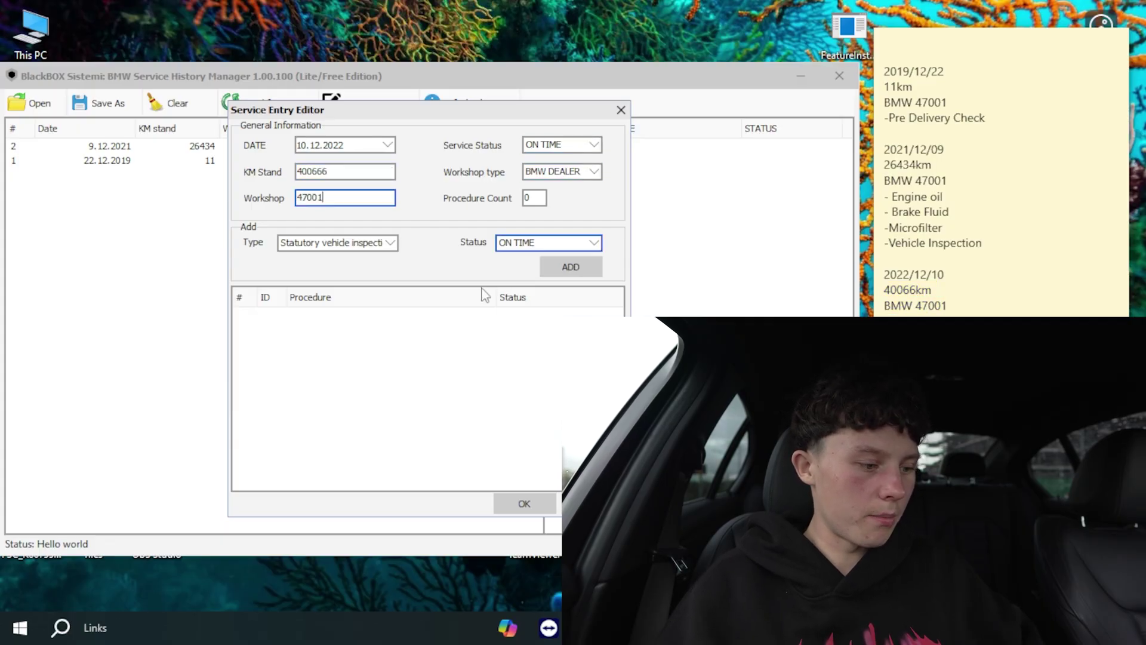
# Add the Engine oil procedure with status ON TIME to the 2022 entry
pyautogui.click(382, 244)
pyautogui.scroll(5, 330, 285)
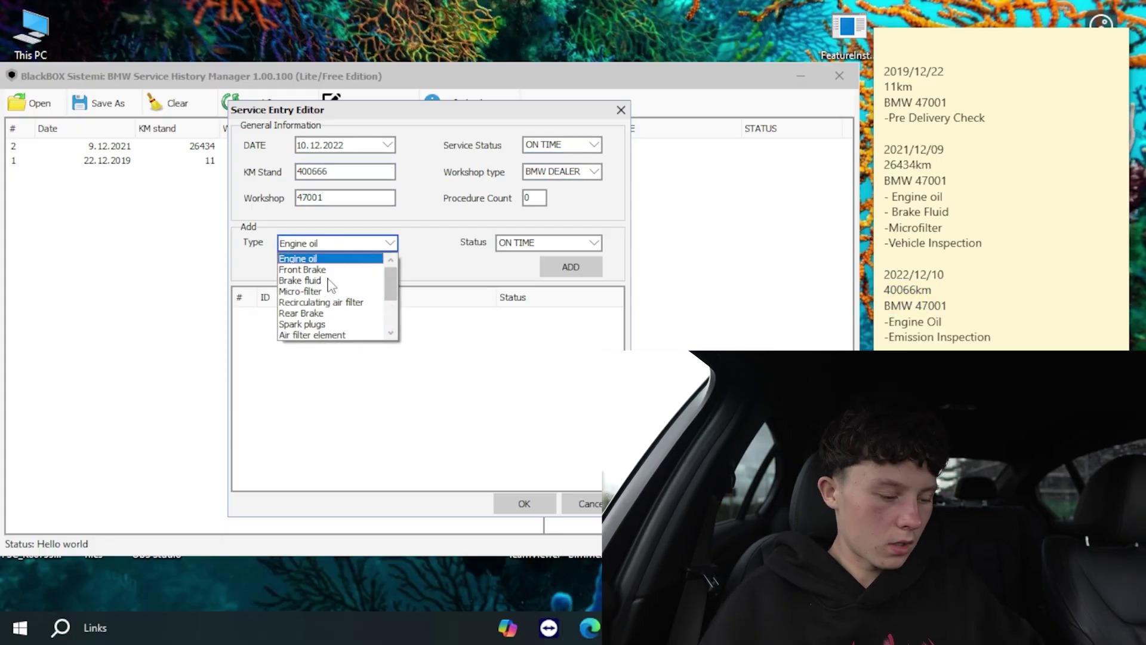
pyautogui.press('Return')
pyautogui.click(552, 267)
# Add the Statutory emissions test procedure to the 2022 entry and confirm the entry
pyautogui.click(389, 243)
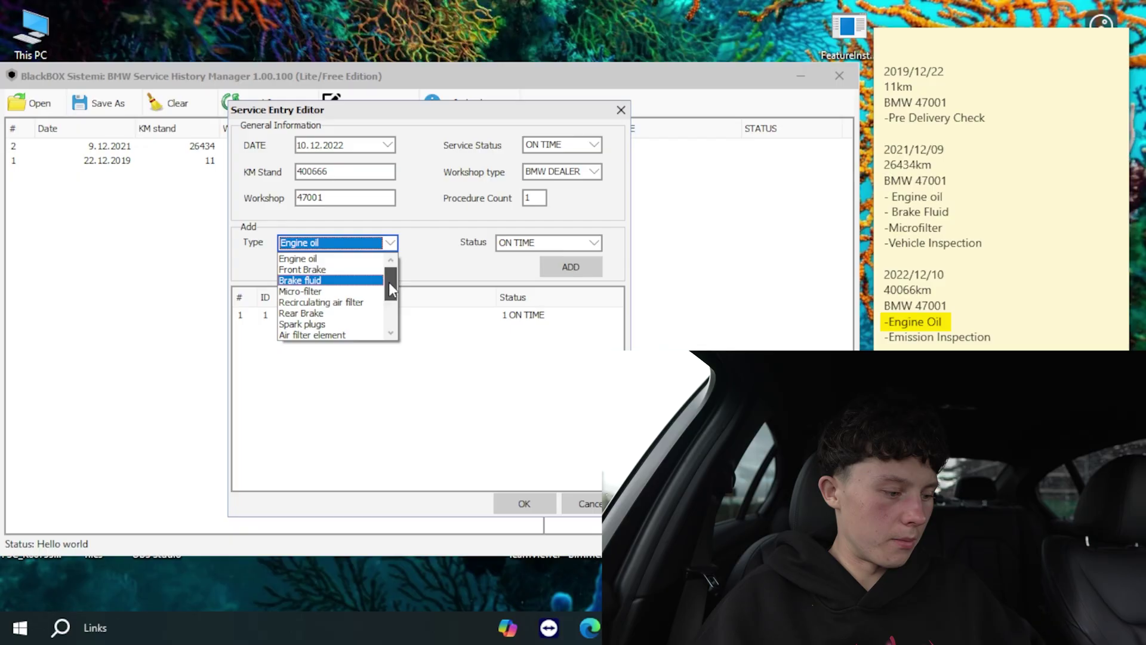
pyautogui.moveTo(388, 282); pyautogui.dragTo(380, 333)
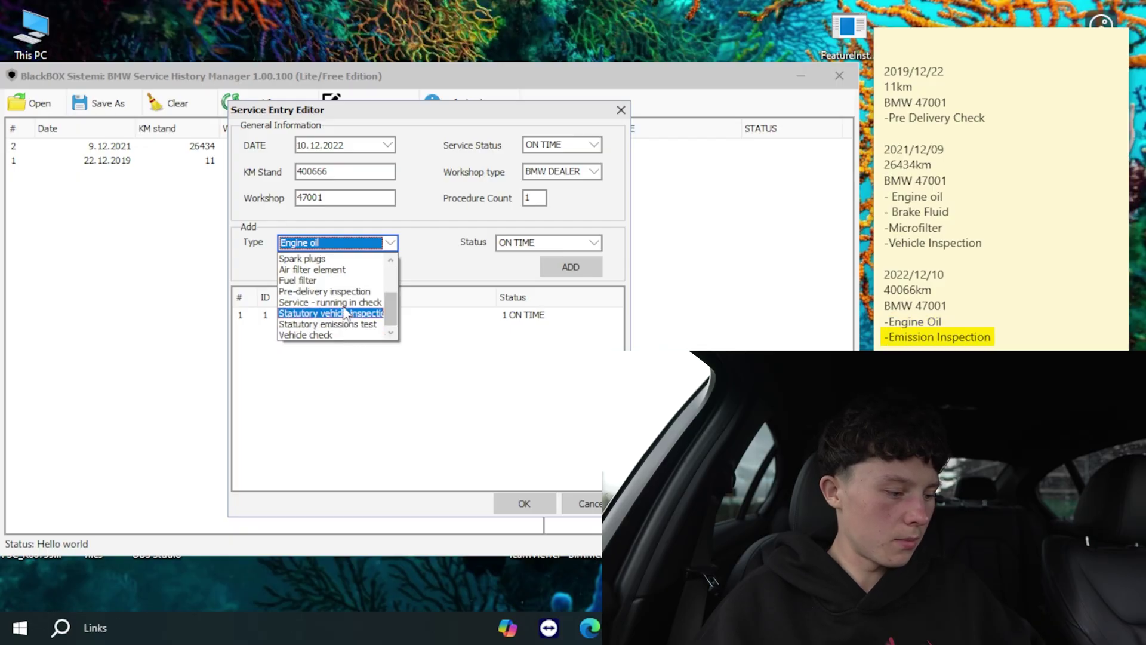
pyautogui.click(341, 330)
pyautogui.click(573, 267)
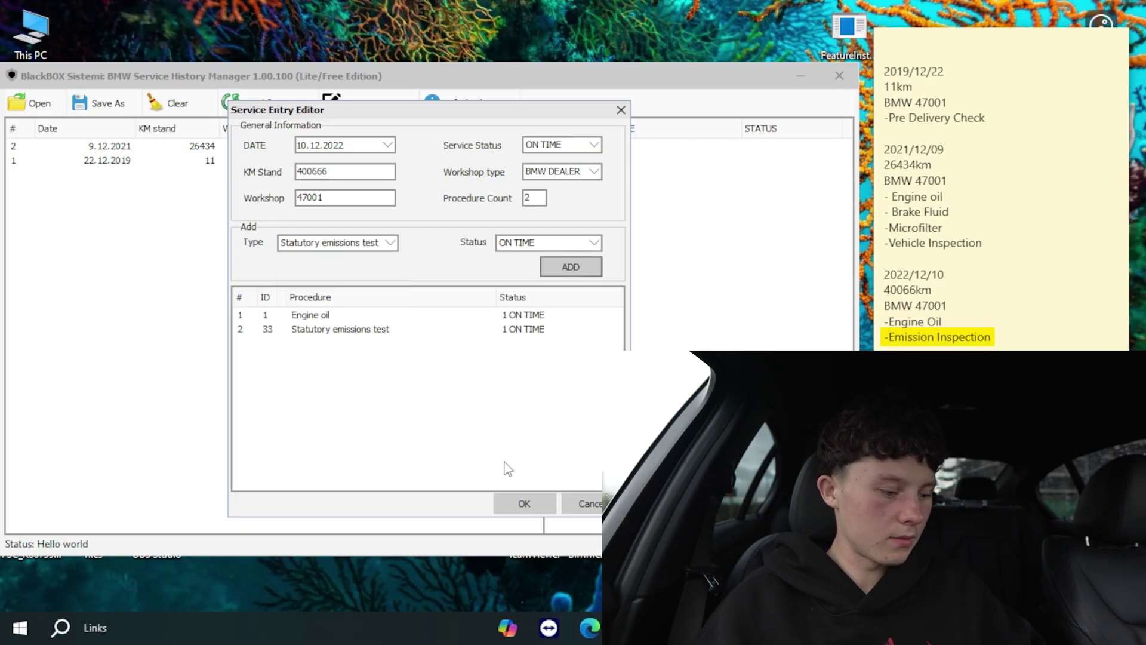
pyautogui.click(518, 504)
# Create another service entry dated 15.12.2023
pyautogui.rightClick(285, 323)
pyautogui.click(304, 340)
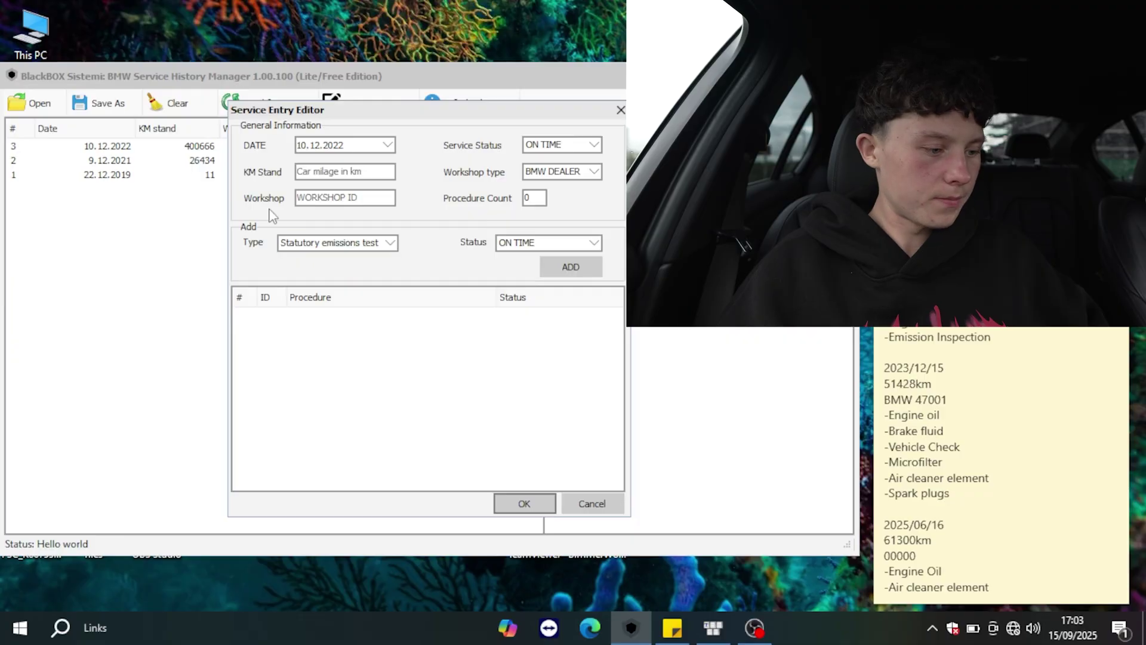
pyautogui.click(343, 146)
pyautogui.click(305, 145)
pyautogui.write('15')
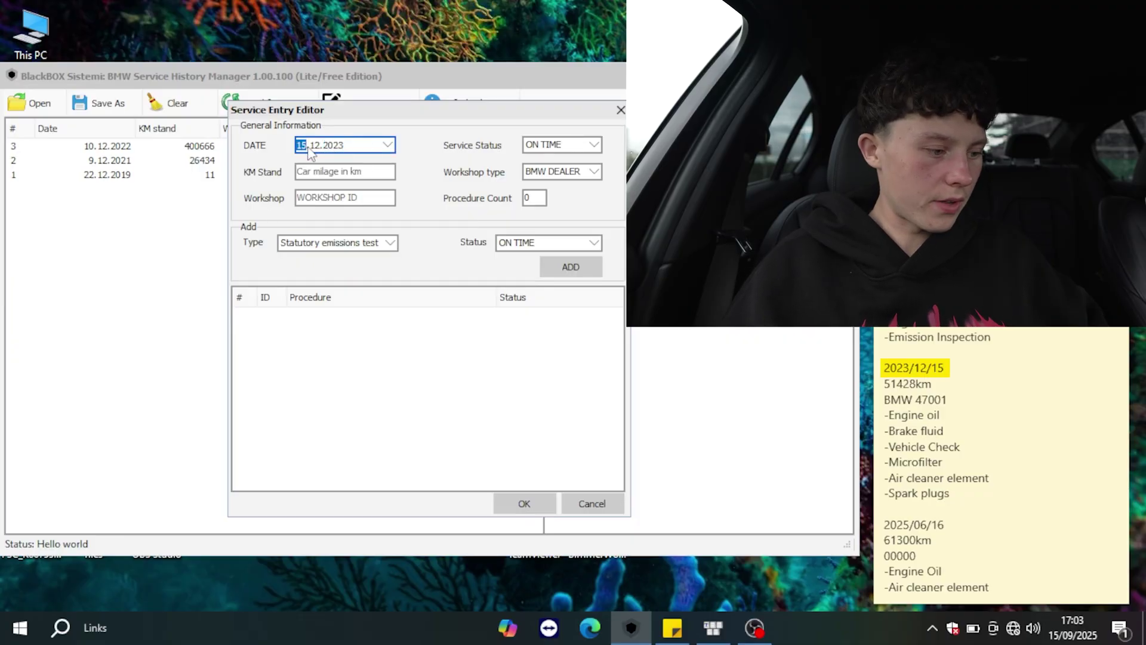
# Enter 51428 as the mileage and 47001 as the workshop ID of the 2023 entry
pyautogui.click(310, 171)
pyautogui.write('514')
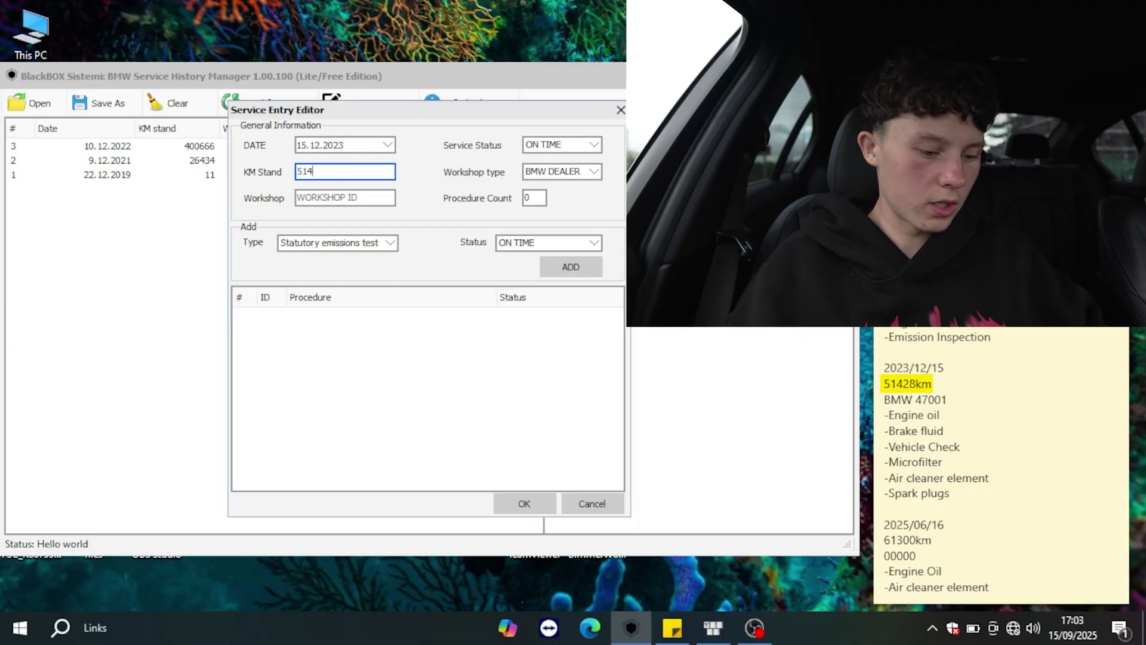
pyautogui.write('28')
pyautogui.press('Tab')
pyautogui.write('47001')
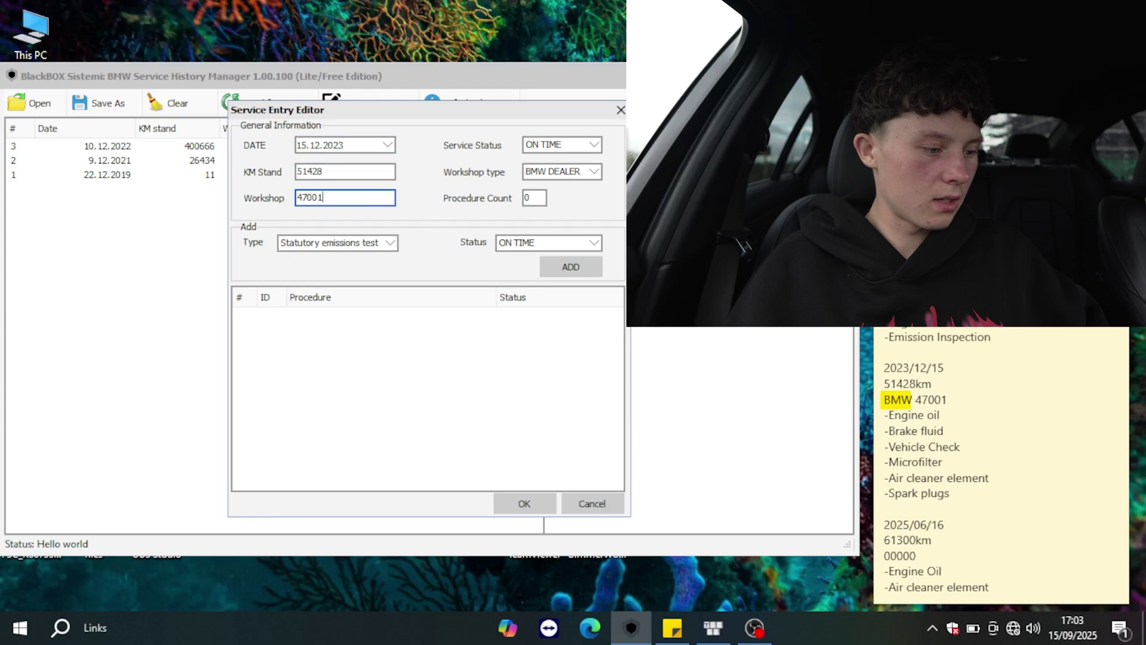
# Add the Engine oil, Brake fluid, Vehicle check and Micro-filter procedures with status ON TIME to the 2023 entry
pyautogui.click(563, 272)
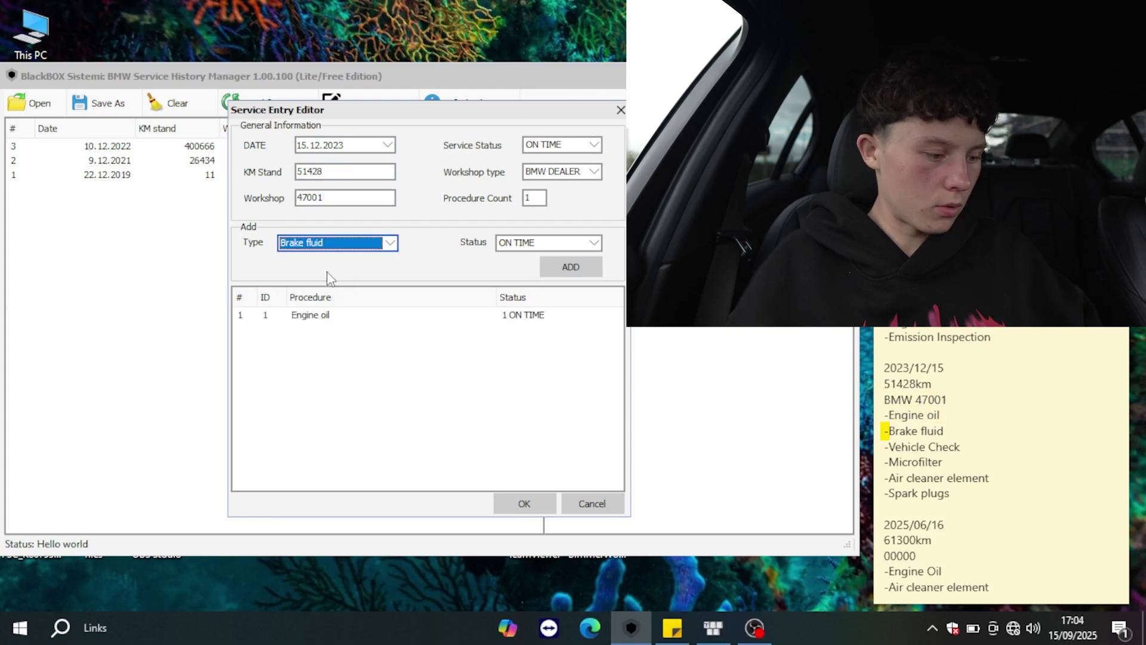
pyautogui.click(564, 270)
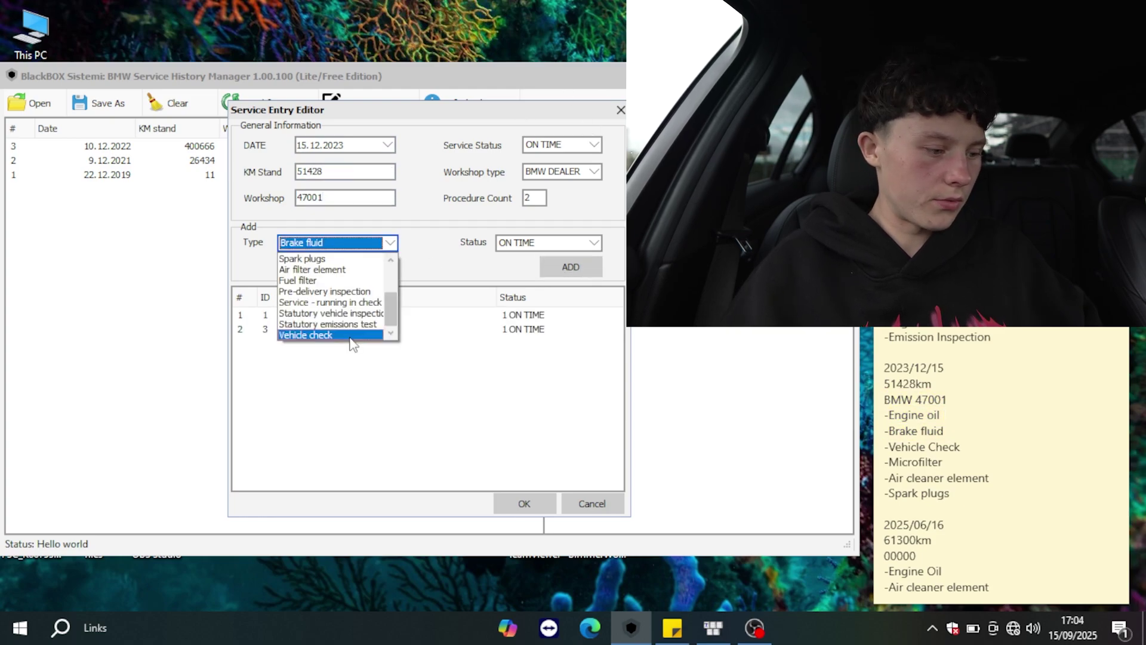
pyautogui.click(350, 338)
pyautogui.click(563, 270)
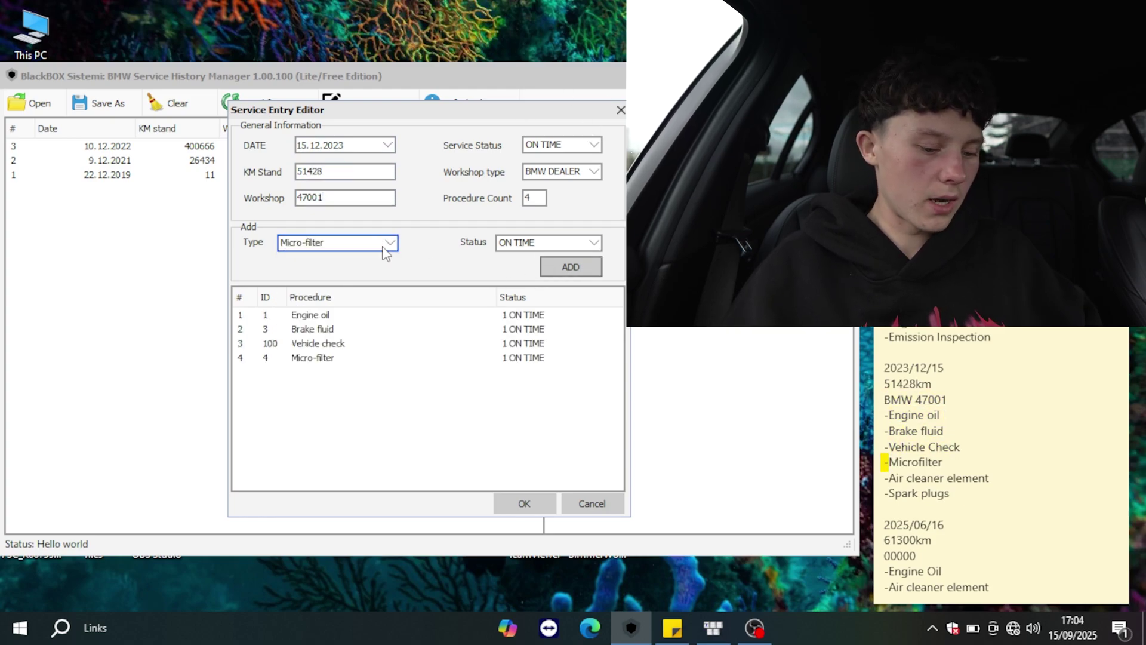
# Add the Air filter element and Spark plugs procedures to the 2023 entry and confirm the entry
pyautogui.click(389, 243)
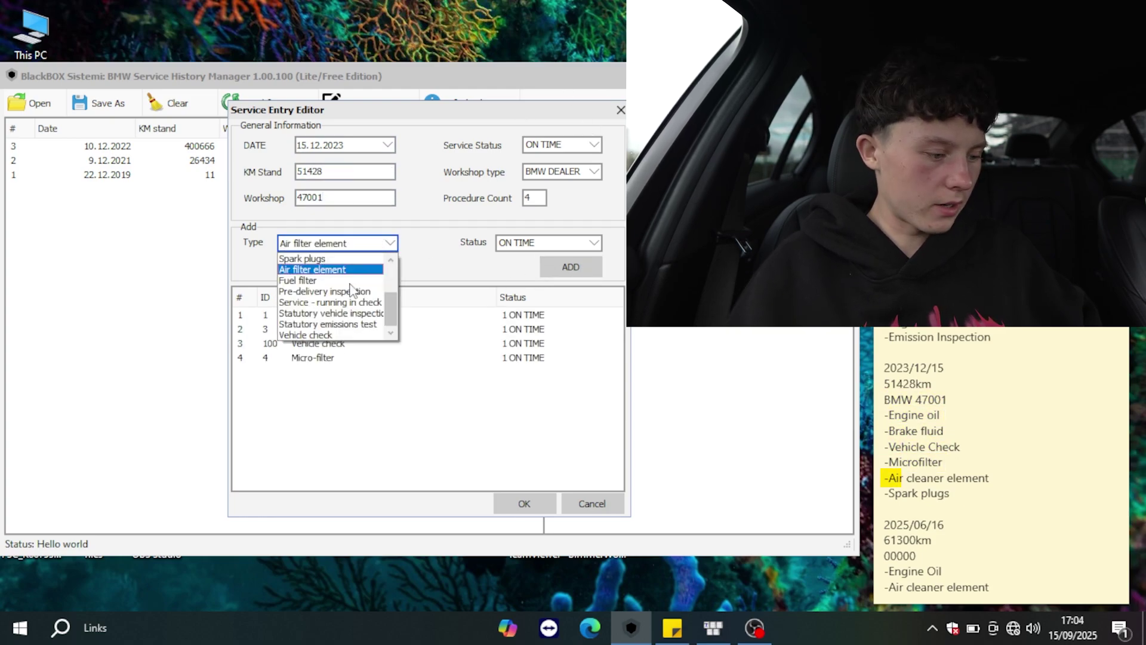
pyautogui.click(331, 267)
pyautogui.press('Return')
pyautogui.click(389, 243)
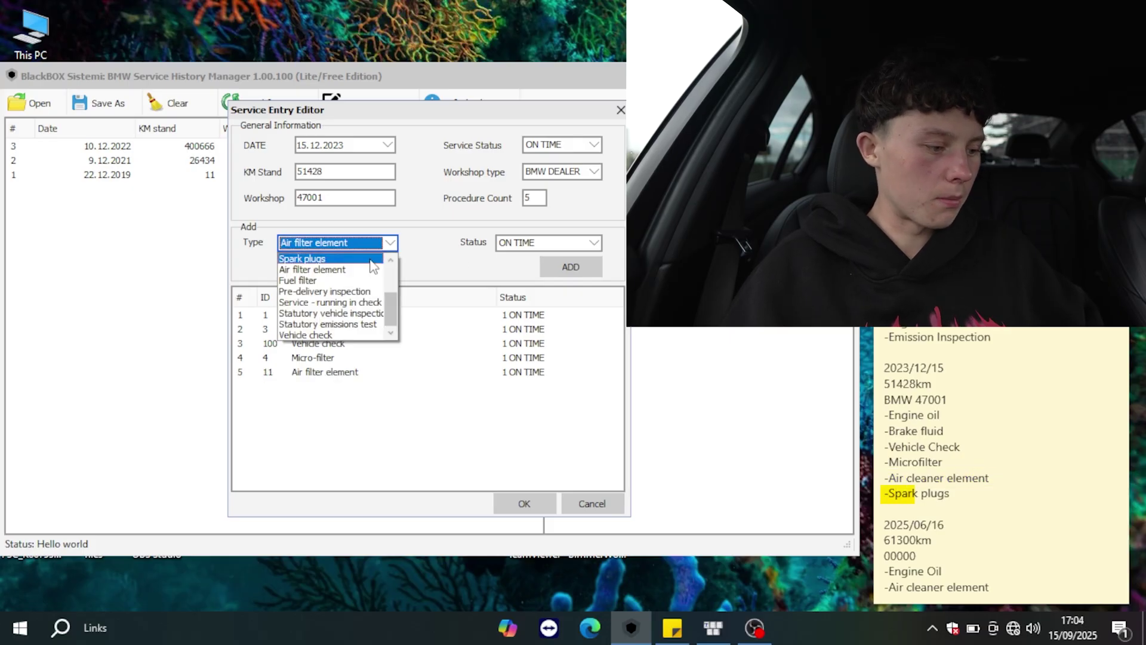
pyautogui.click(373, 255)
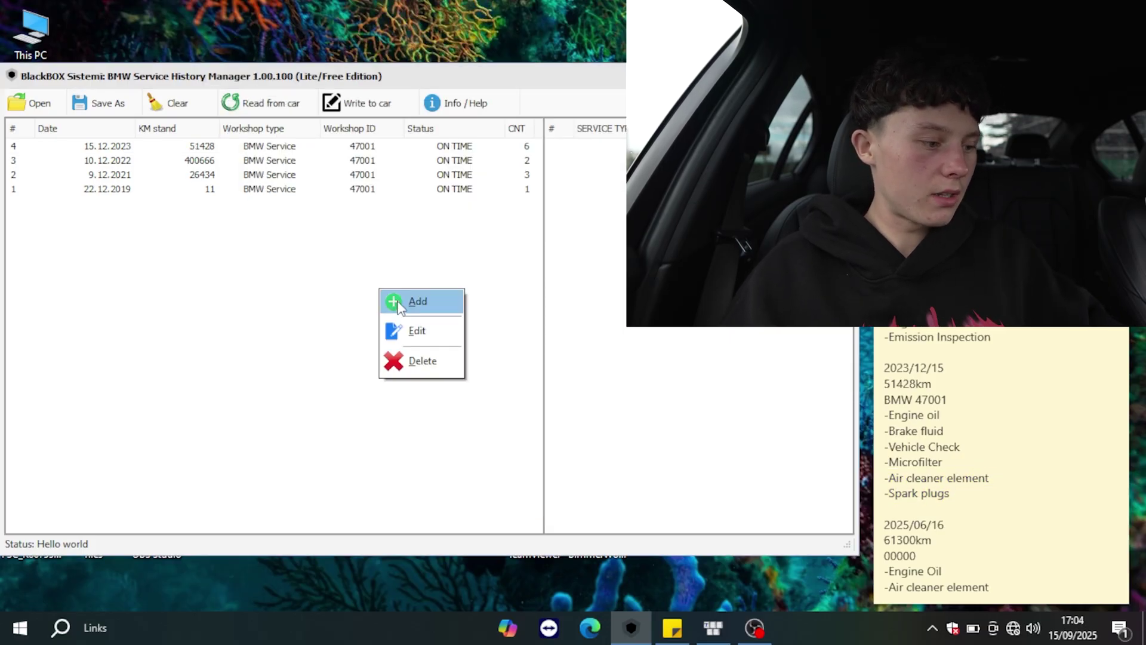
# Create another service entry dated 16.06.2025
pyautogui.click(399, 303)
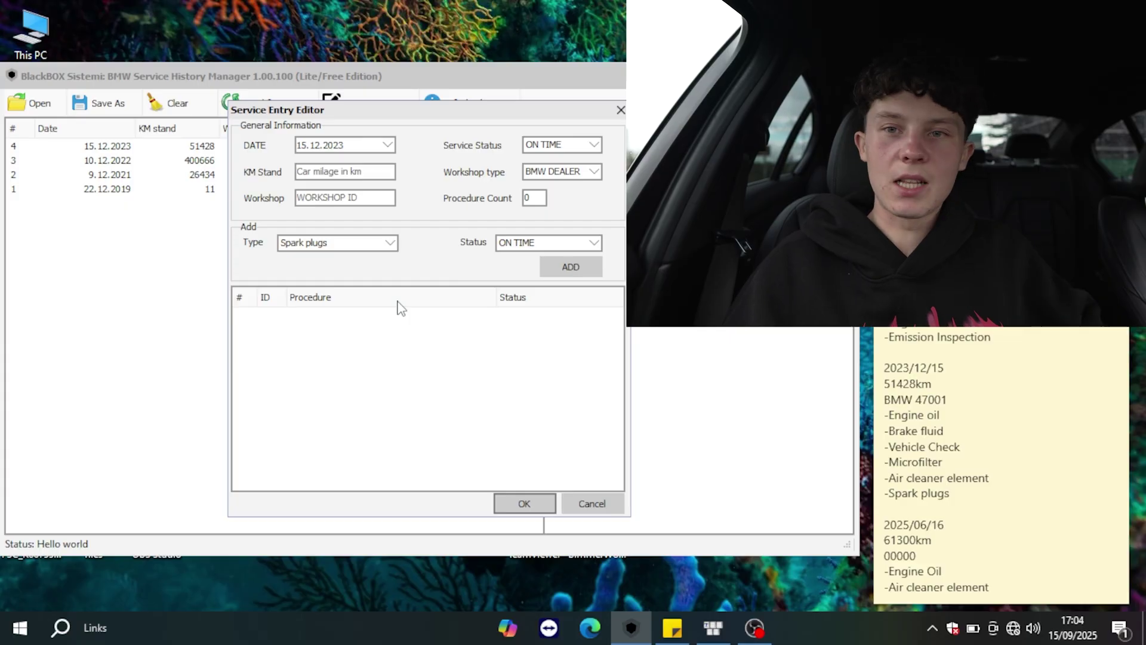
pyautogui.click(335, 145)
pyautogui.write('2025')
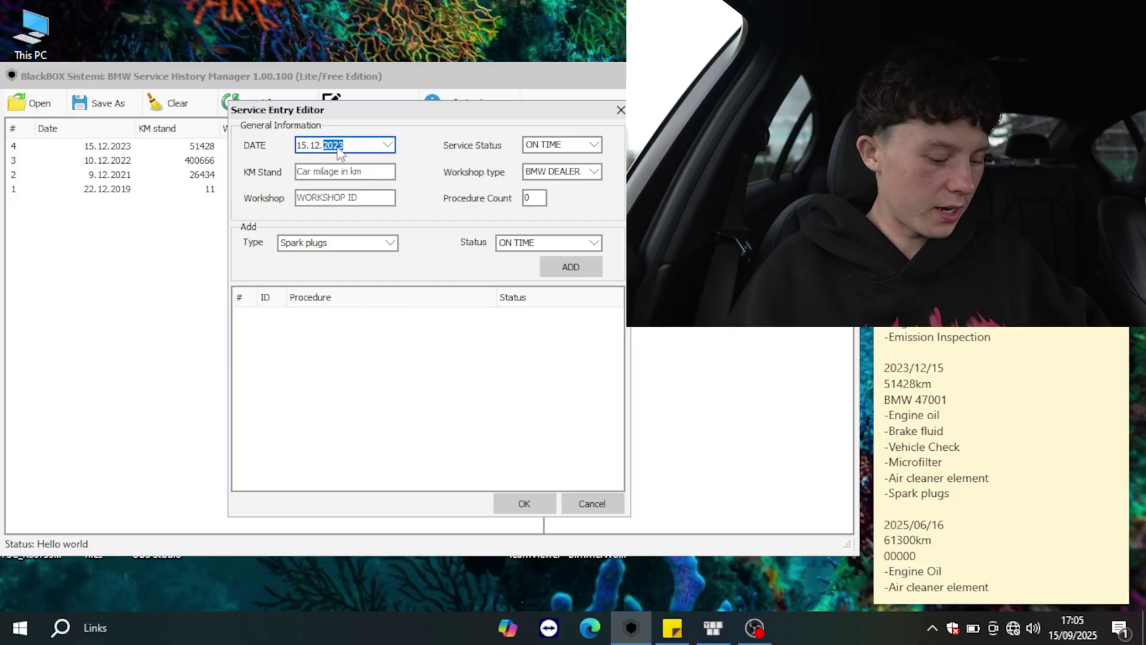
pyautogui.click(321, 146)
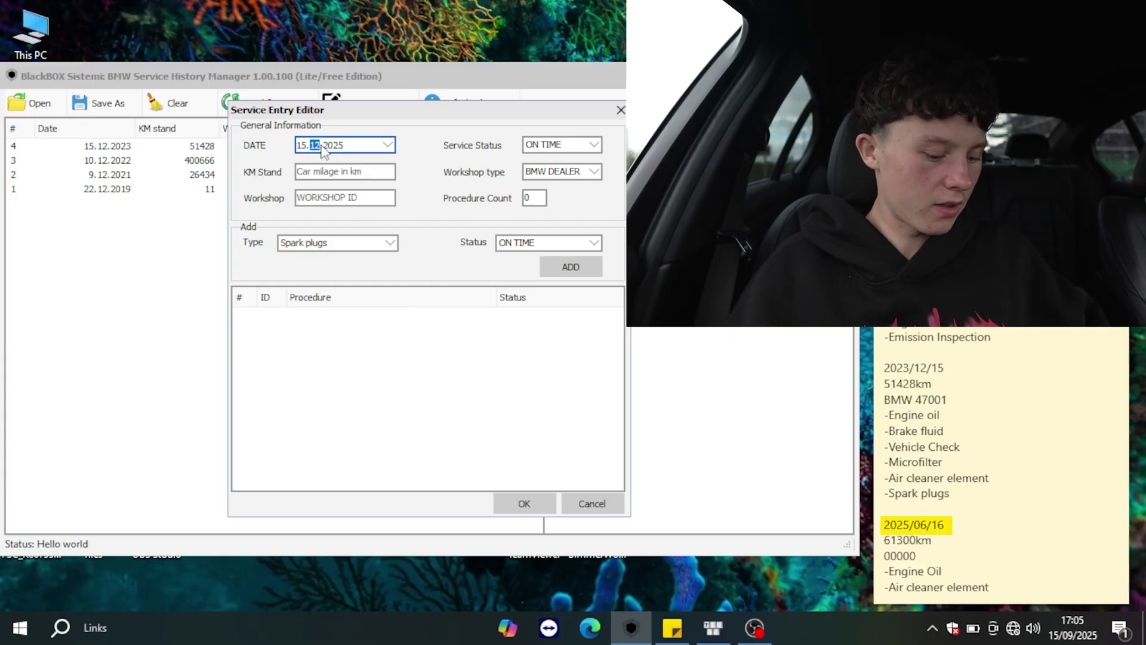
pyautogui.write('06')
pyautogui.click(303, 146)
pyautogui.write('16')
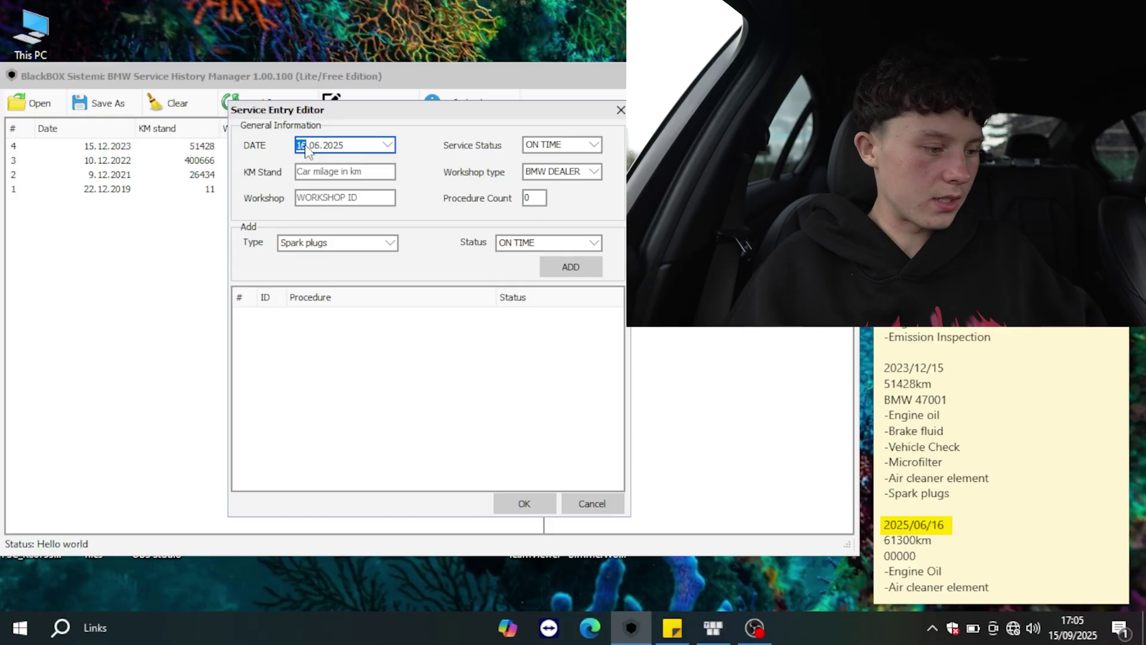
# Enter 61300 as the mileage of the 2025 entry, with workshop type INDEPENDENT and workshop ID 00000
pyautogui.click(333, 171)
pyautogui.write('61300')
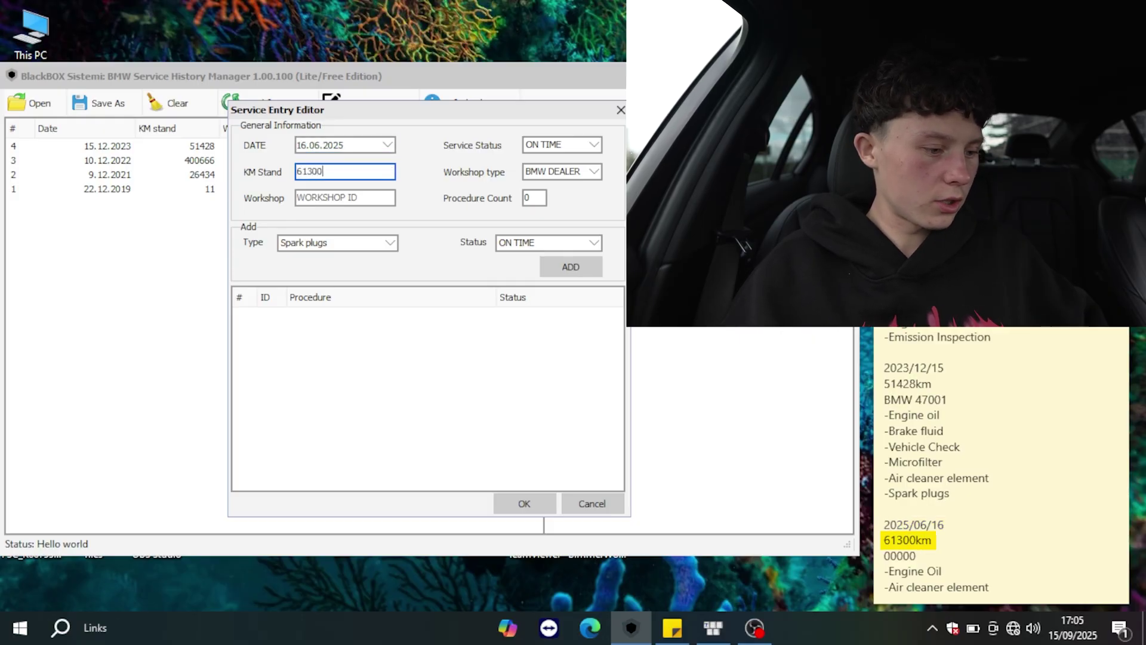
pyautogui.click(567, 174)
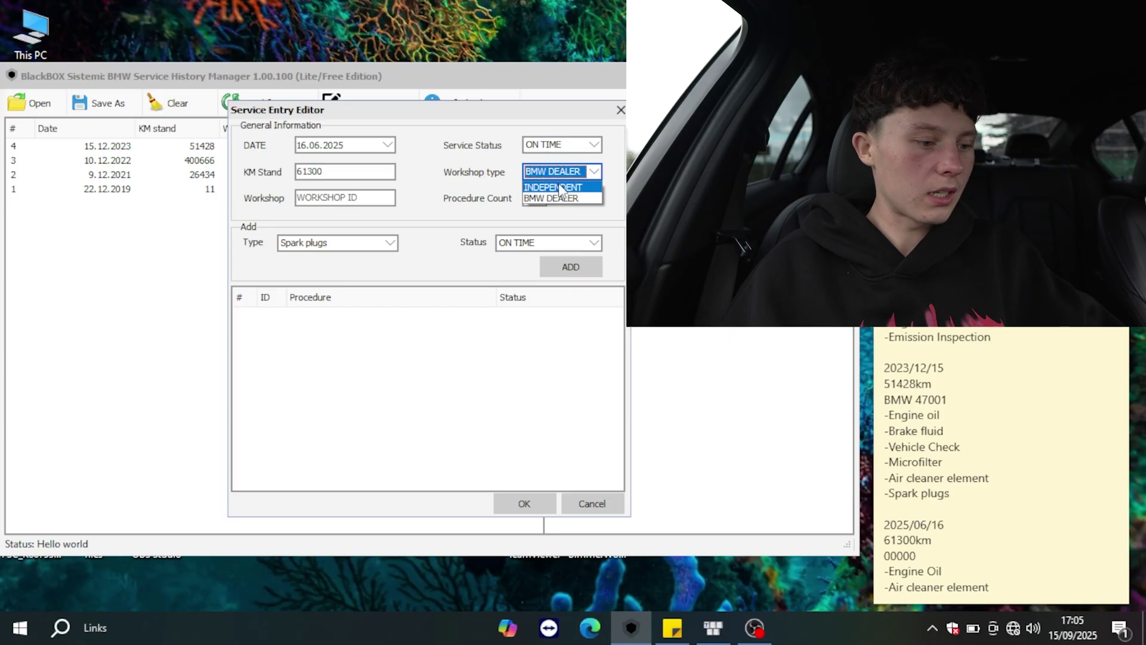
pyautogui.click(561, 188)
pyautogui.click(347, 197)
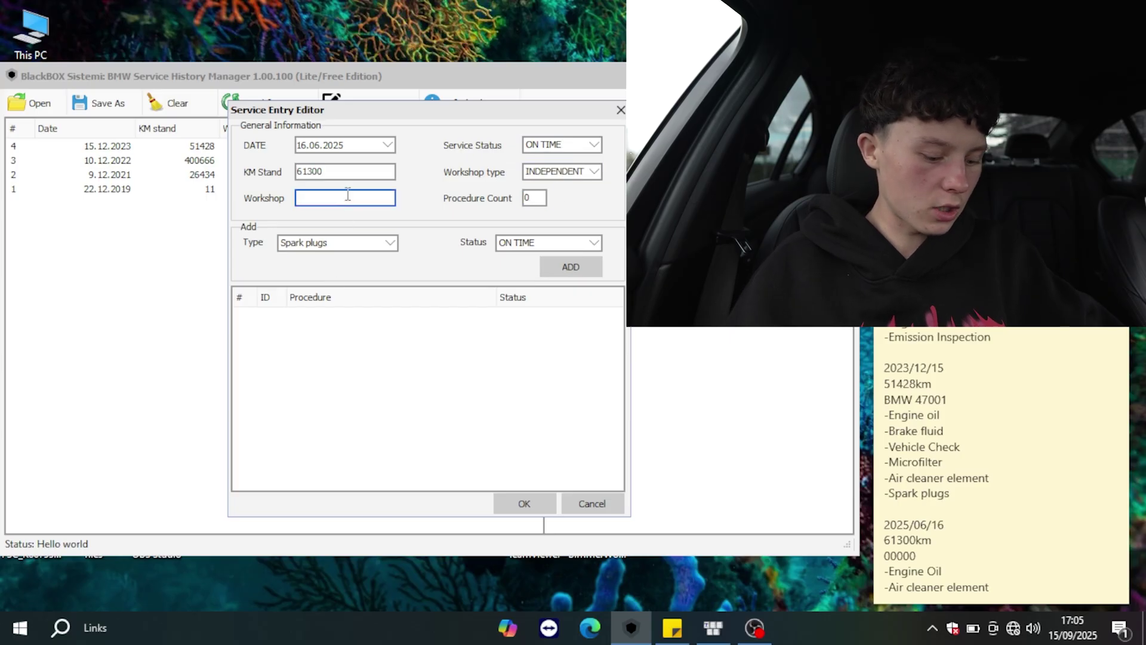
pyautogui.write('000')
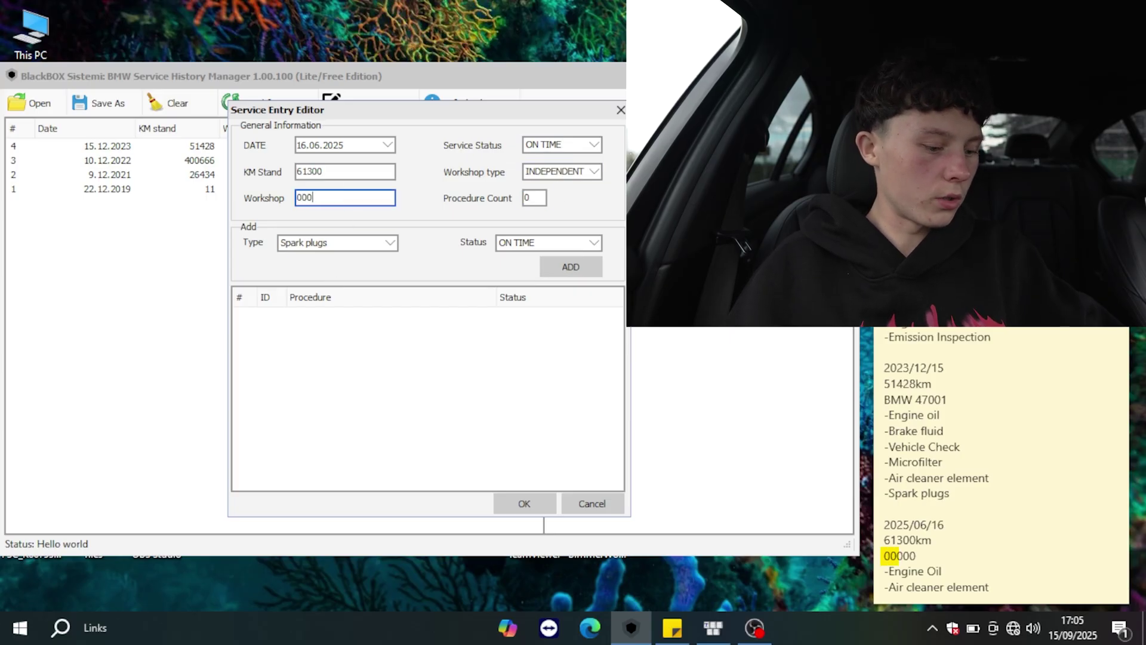
pyautogui.write('00')
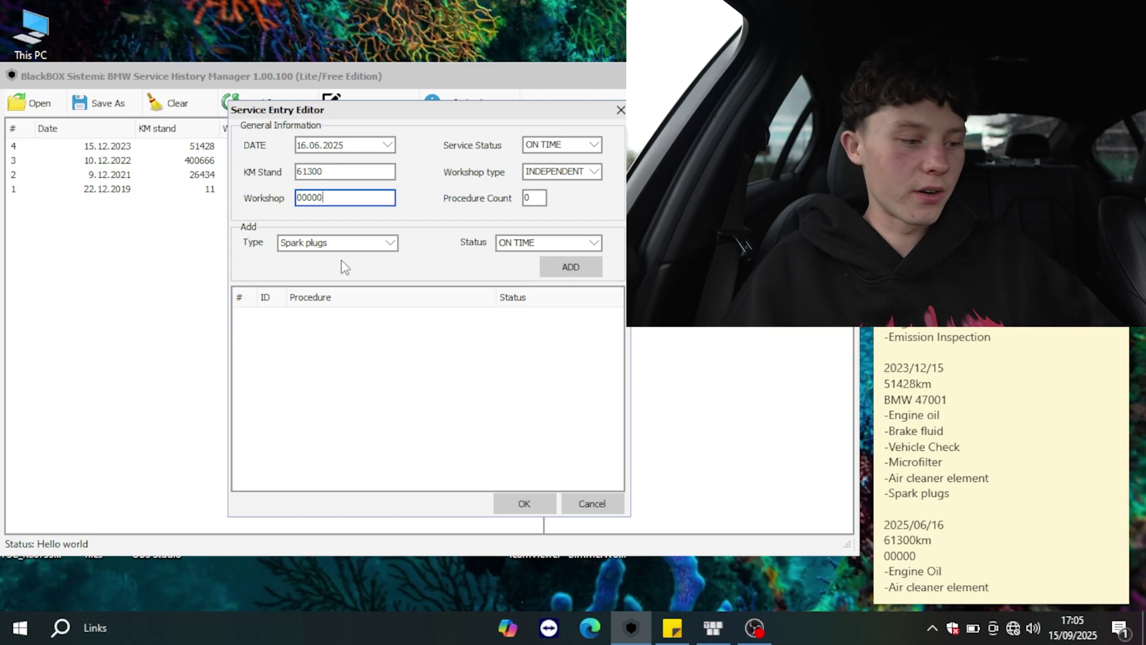
# Add the Engine oil and Air filter element procedures with status ON TIME to the 2025 entry and confirm the entry
pyautogui.click(337, 243)
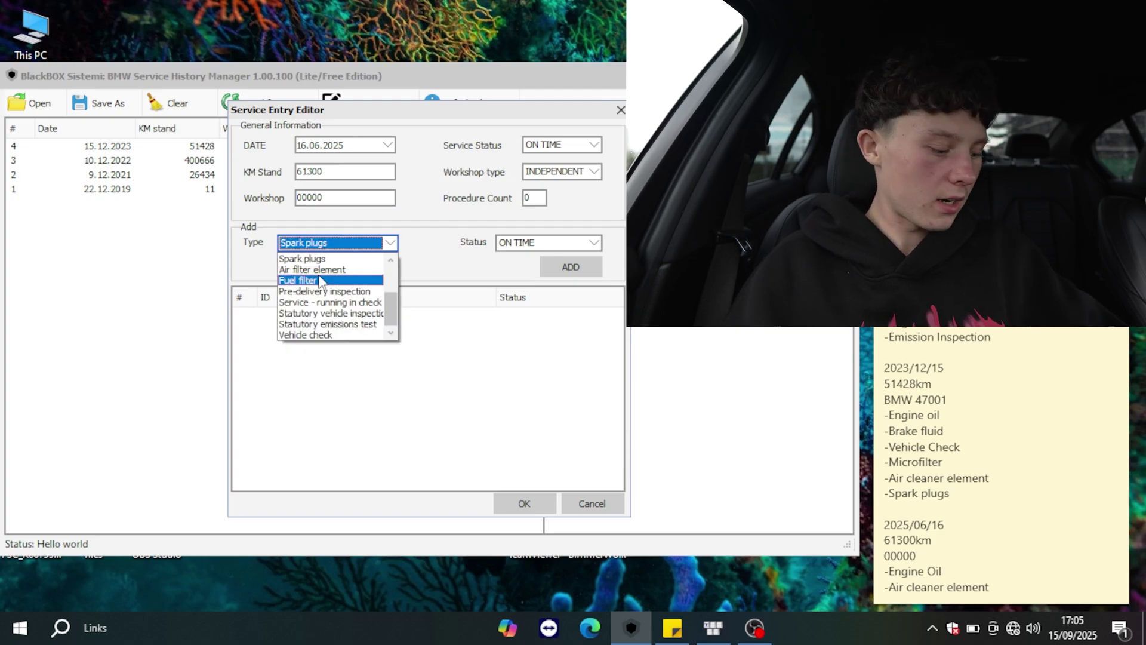
pyautogui.scroll(3, 325, 281)
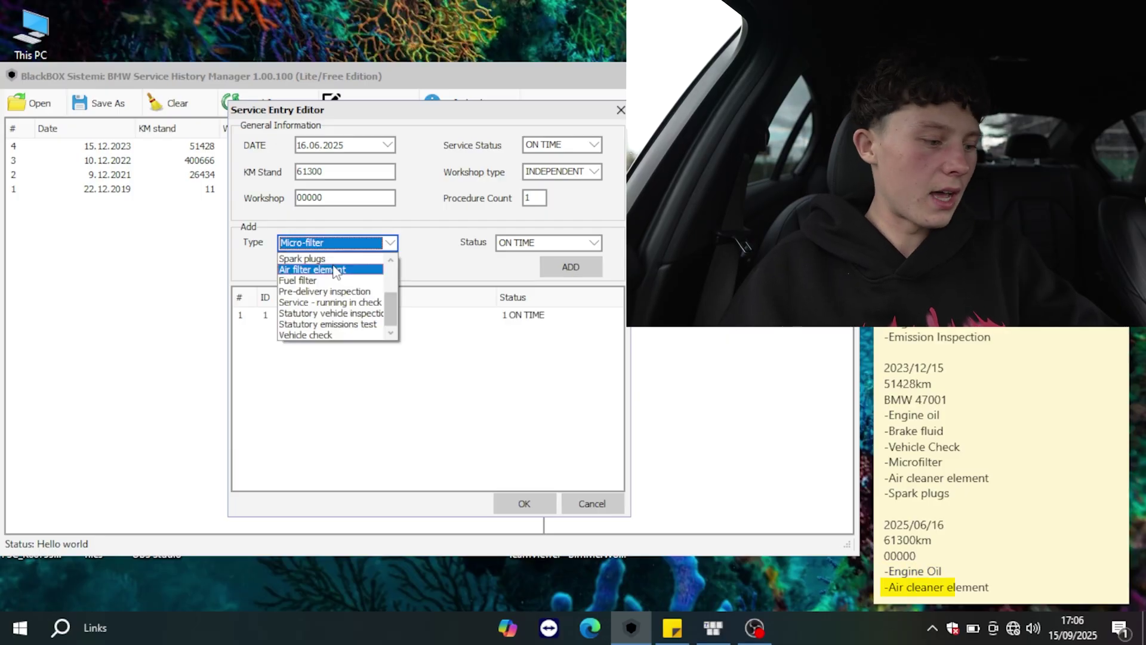
pyautogui.click(337, 270)
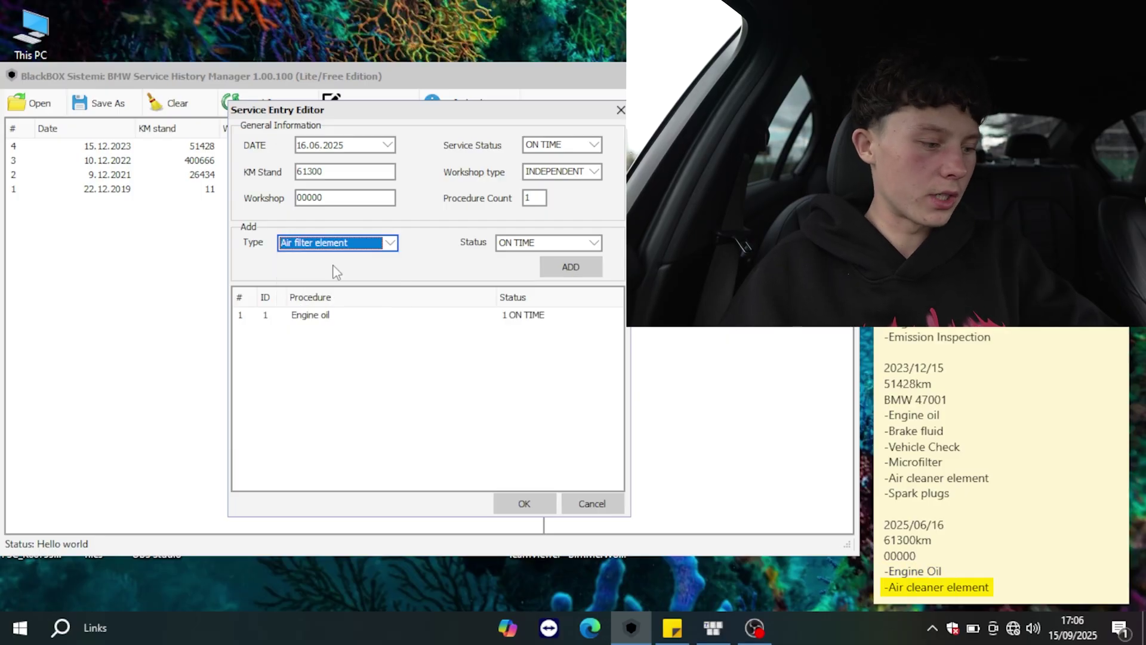
pyautogui.click(549, 267)
pyautogui.click(524, 504)
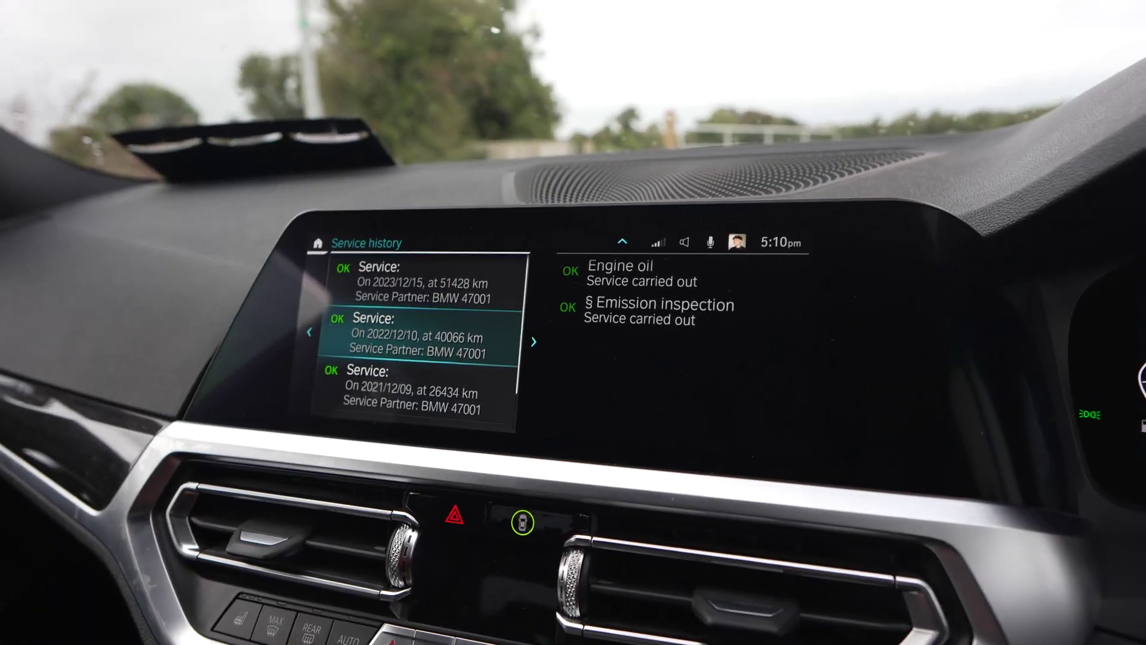
pyautogui.press('Up')
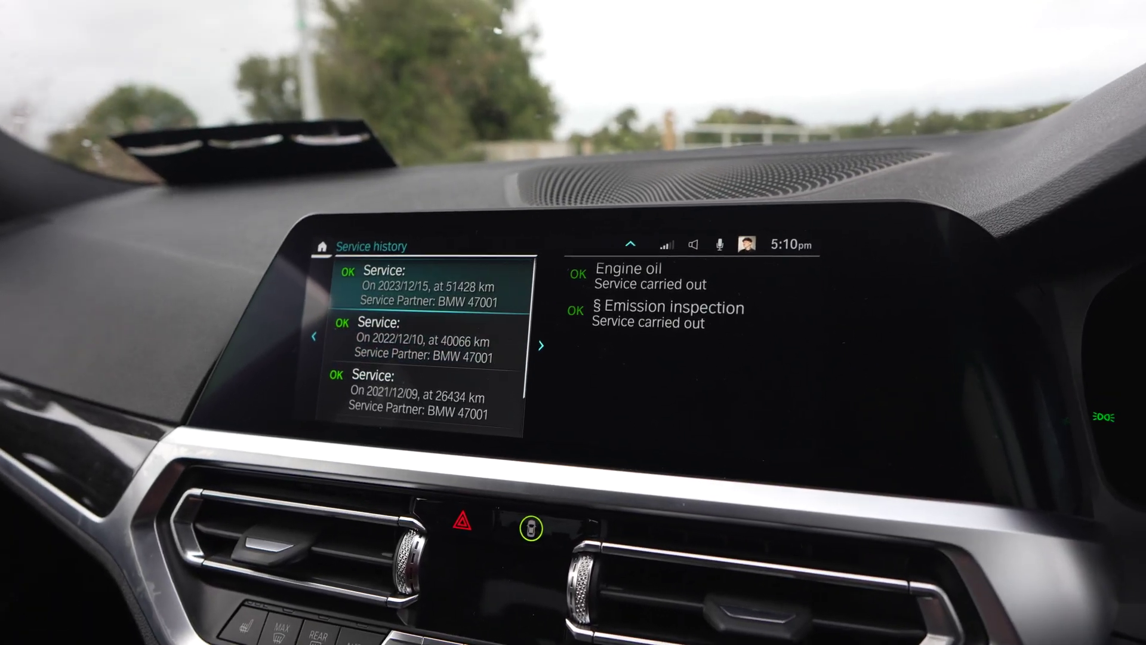
pyautogui.press('Left')
pyautogui.press('Return')
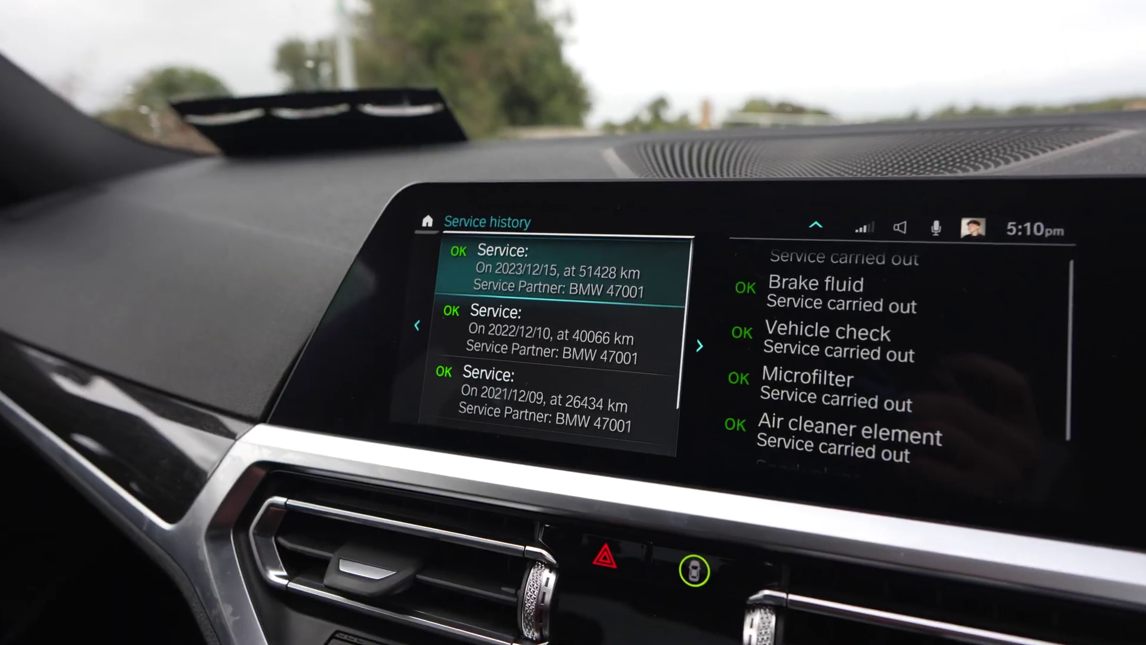
pyautogui.press('Down')
pyautogui.press('Down')
pyautogui.press('Down')
pyautogui.press('Up')
pyautogui.press('Up')
pyautogui.press('Up')
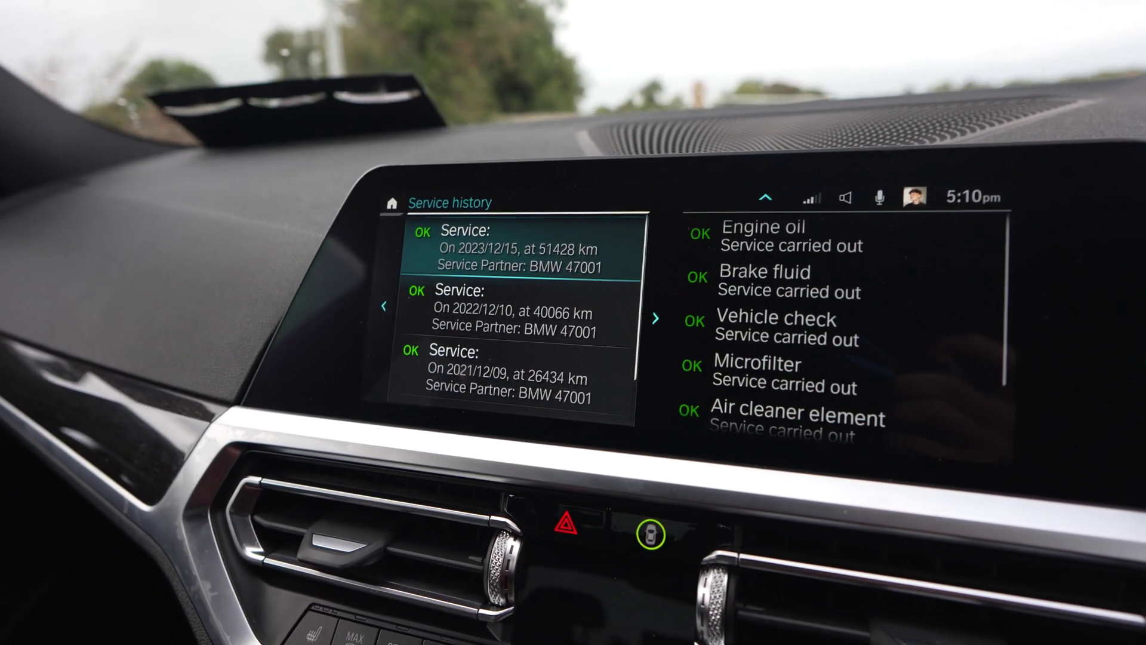
pyautogui.press('Down')
pyautogui.press('Down')
pyautogui.press('Up')
pyautogui.press('Up')
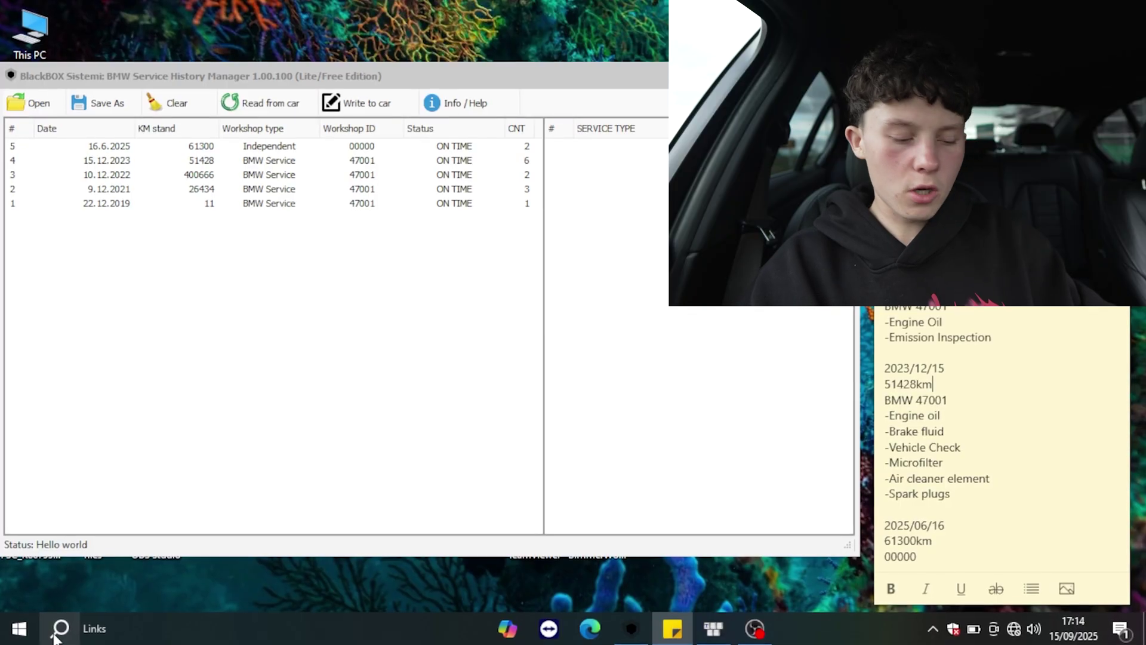
# Turn on the laptop's airplane mode to switch off its Wi-Fi
pyautogui.click(1013, 628)
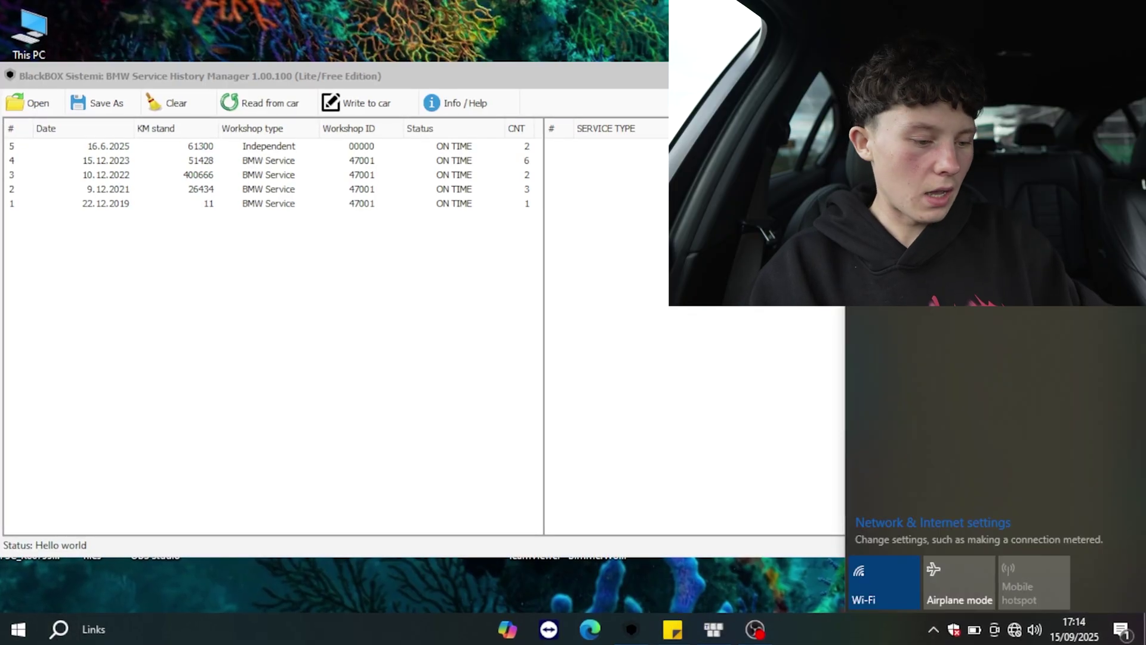
pyautogui.click(959, 593)
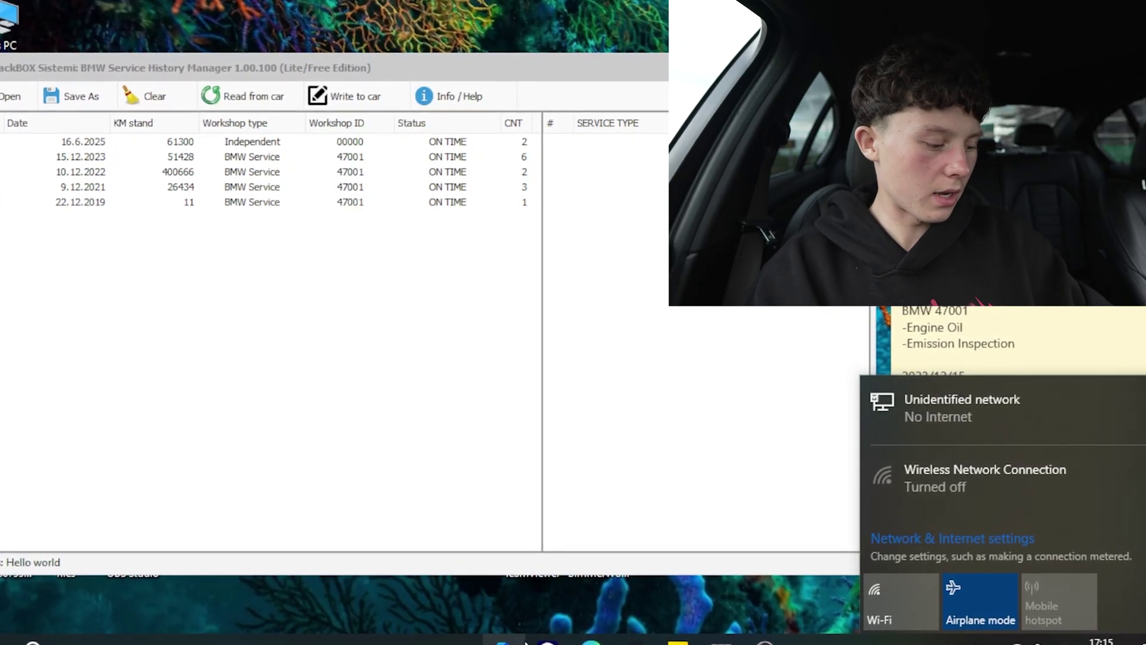
# Open the network adapter settings from the Network and Sharing Center in Control Panel
pyautogui.click(33, 643)
pyautogui.write('cont')
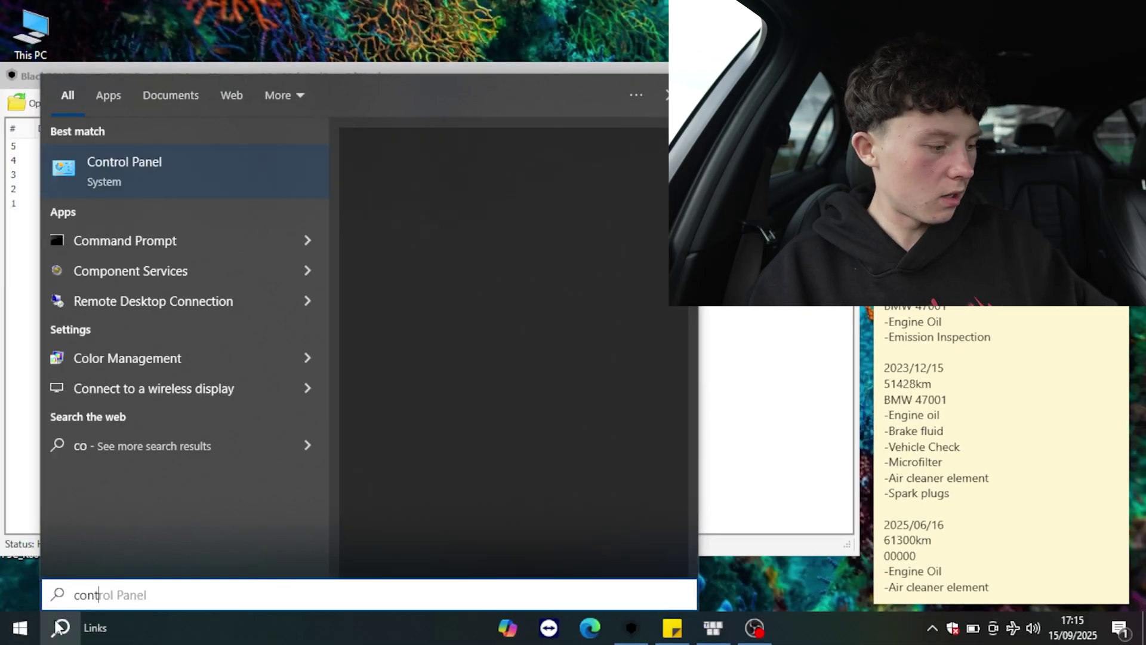
pyautogui.press('Return')
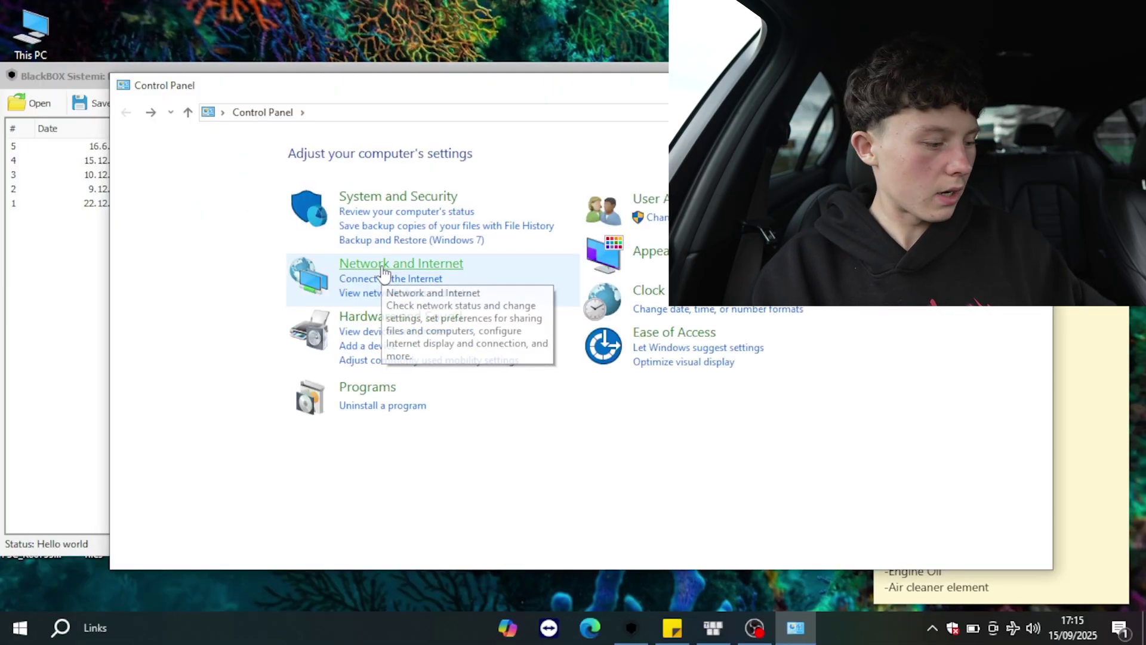
pyautogui.click(383, 273)
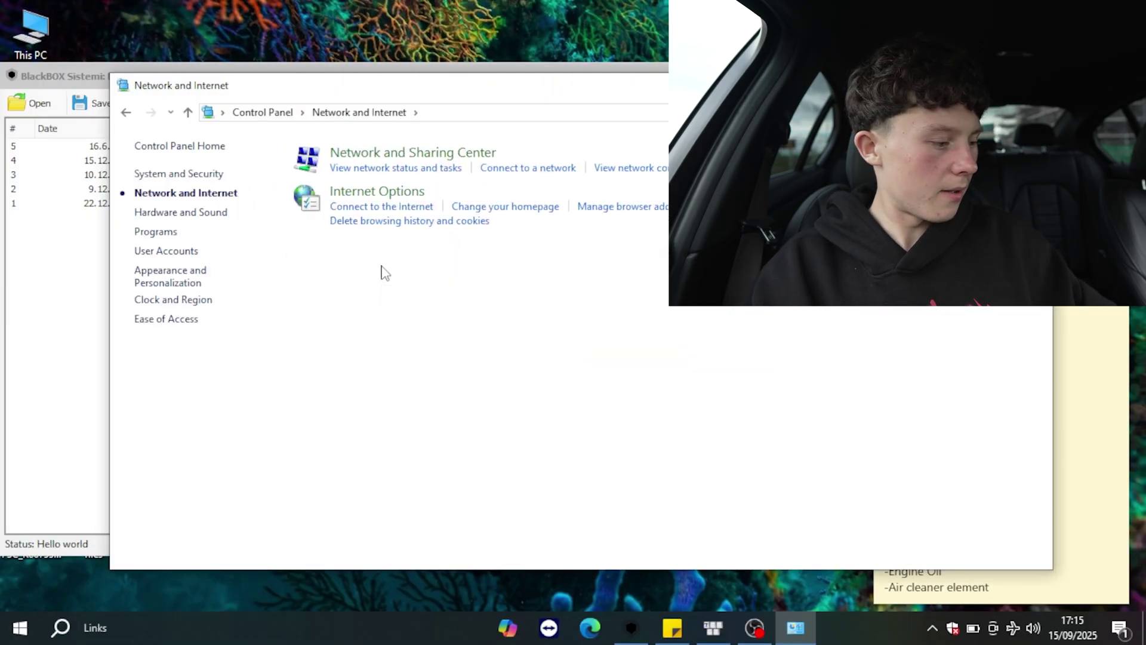
pyautogui.click(381, 157)
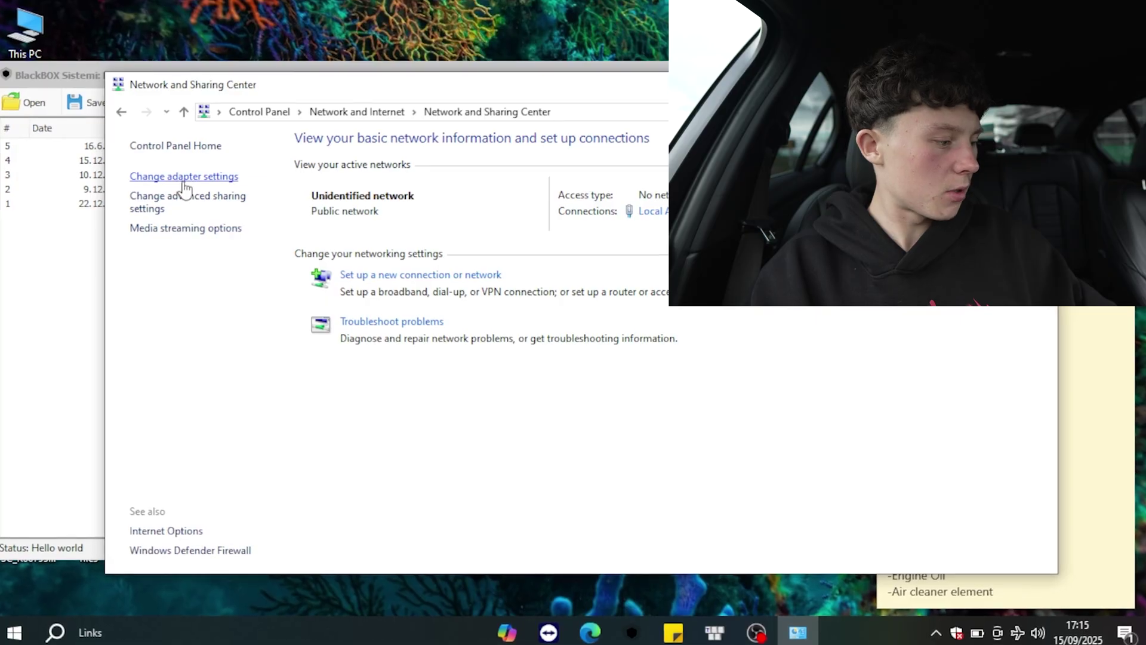
pyautogui.click(186, 179)
# Disable the Wireless Network Connection adapter
pyautogui.click(445, 195)
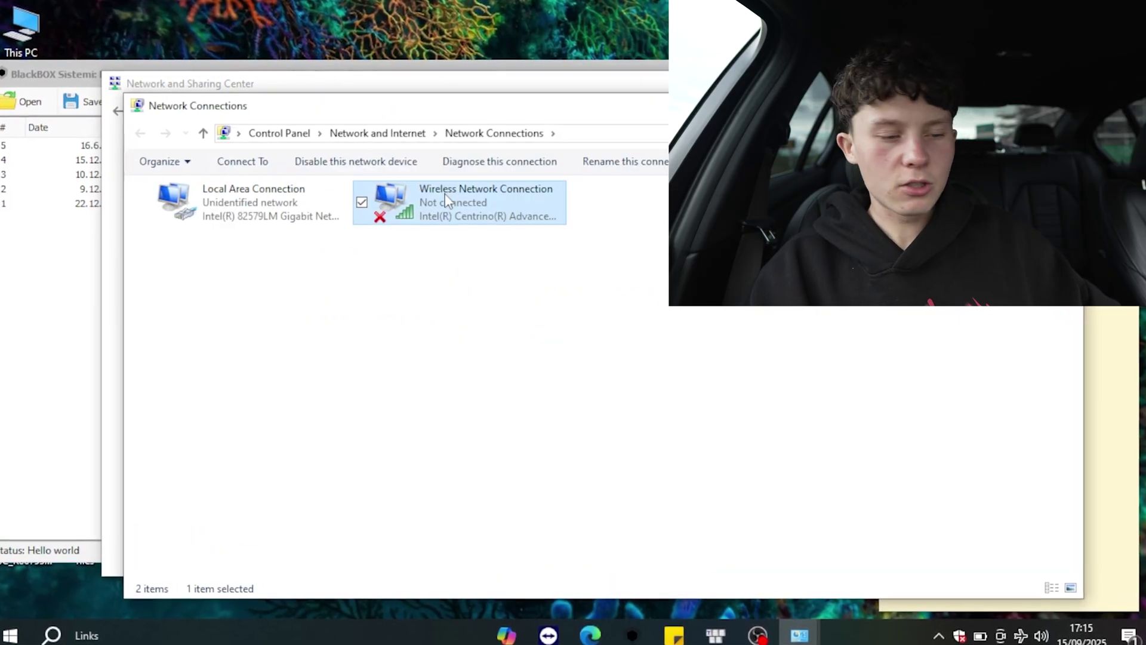
pyautogui.click(432, 176)
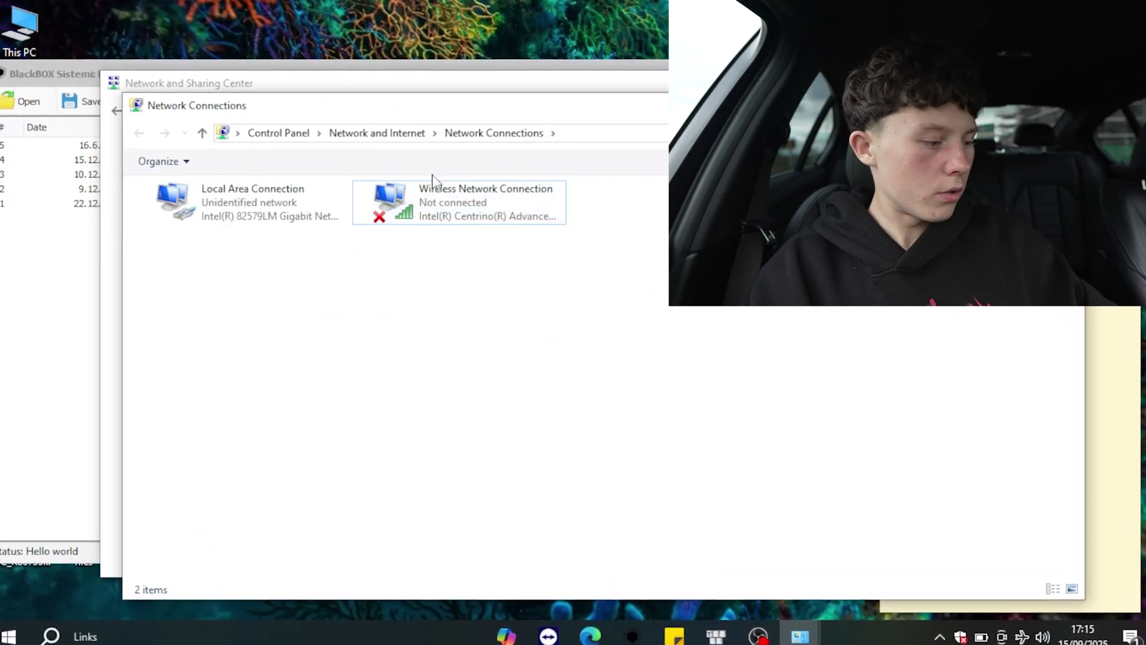
pyautogui.rightClick(433, 197)
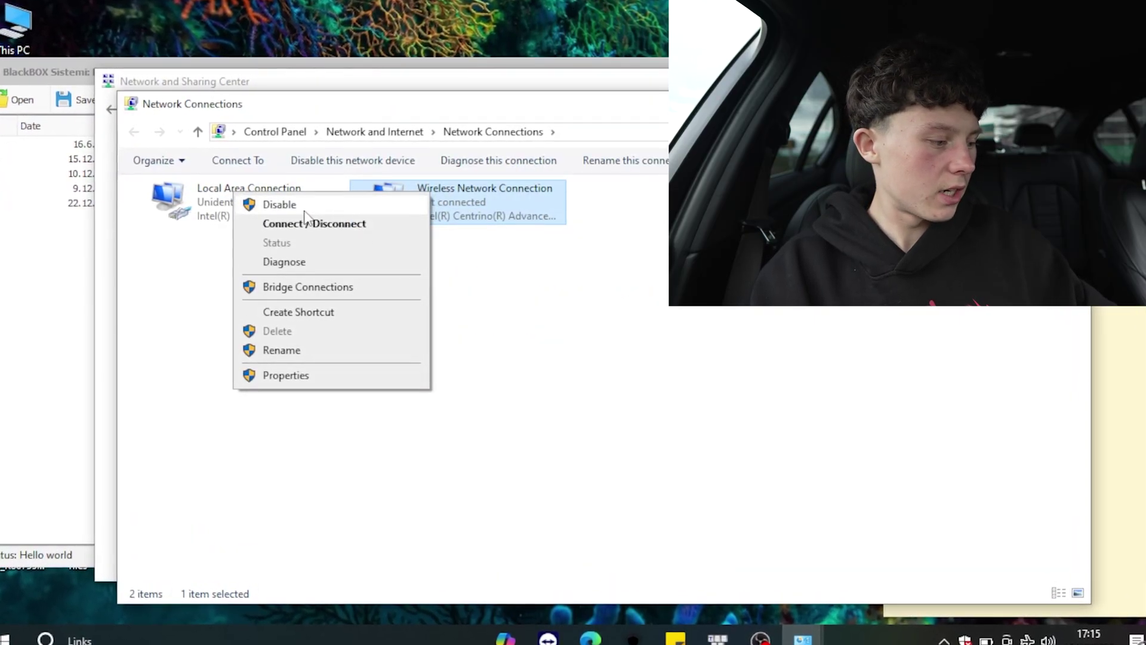
pyautogui.click(281, 204)
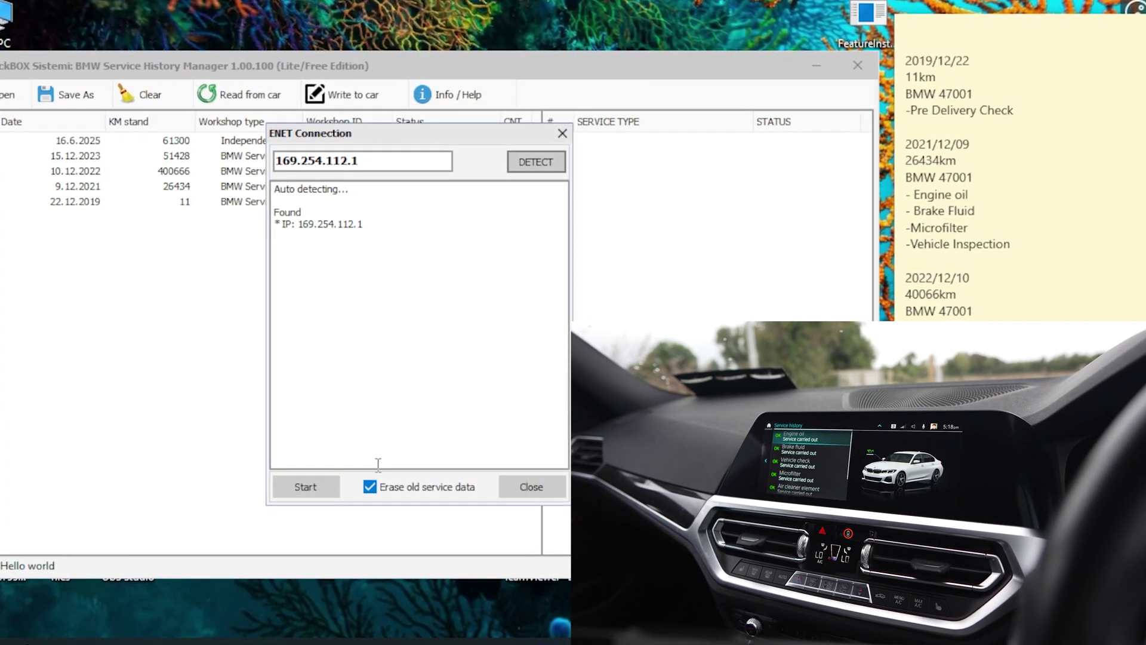
# Write the rebuilt service history to the car at 169.254.112.1 with the old service data erased
pyautogui.click(305, 487)
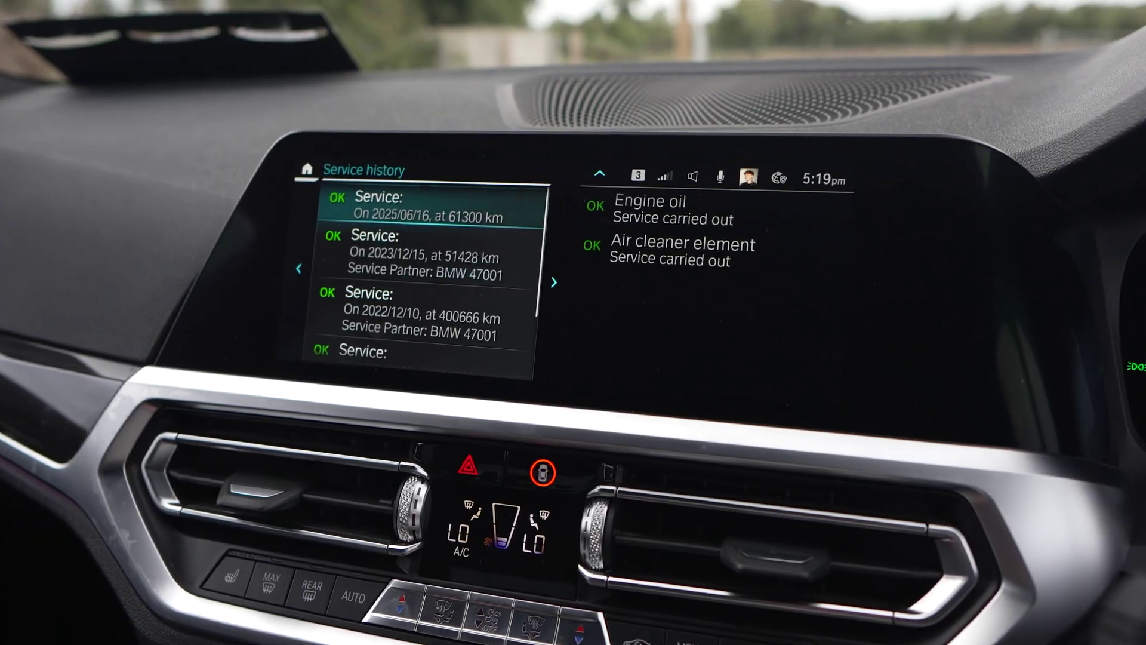
# Examine the entries in the car's service history on its display, from the 2025/06/16 service down to 2019/12/22
pyautogui.press('Down')
pyautogui.press('Down')
pyautogui.press('Down')
pyautogui.press('Down')
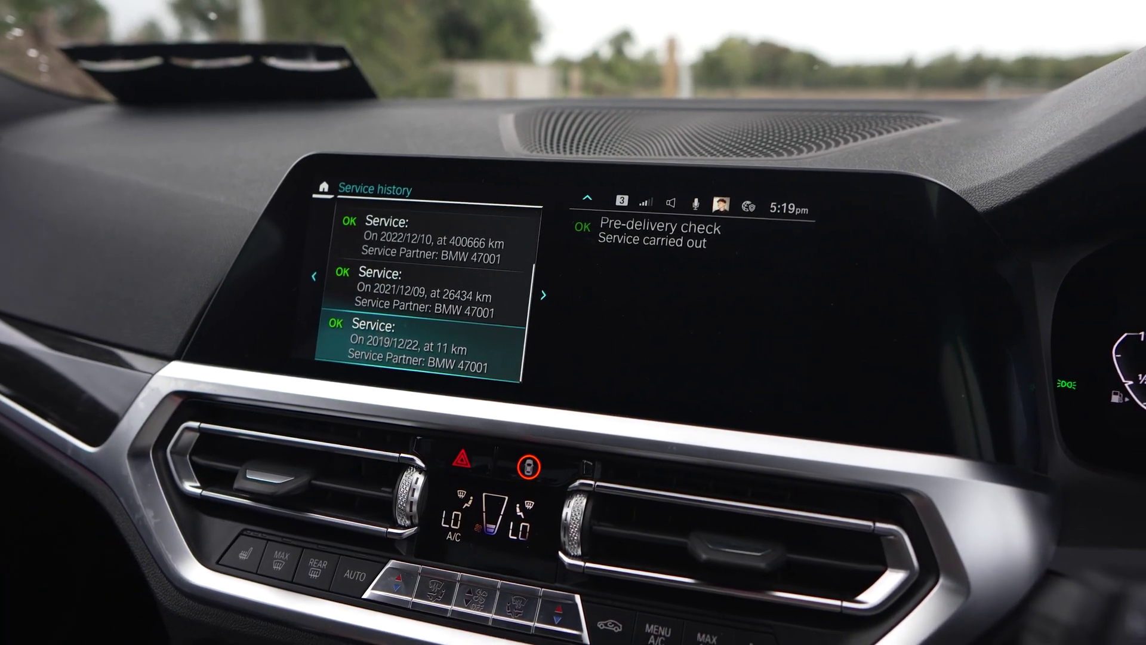
pyautogui.press('Up')
pyautogui.press('Up')
pyautogui.press('Up')
pyautogui.press('Up')
pyautogui.press('Down')
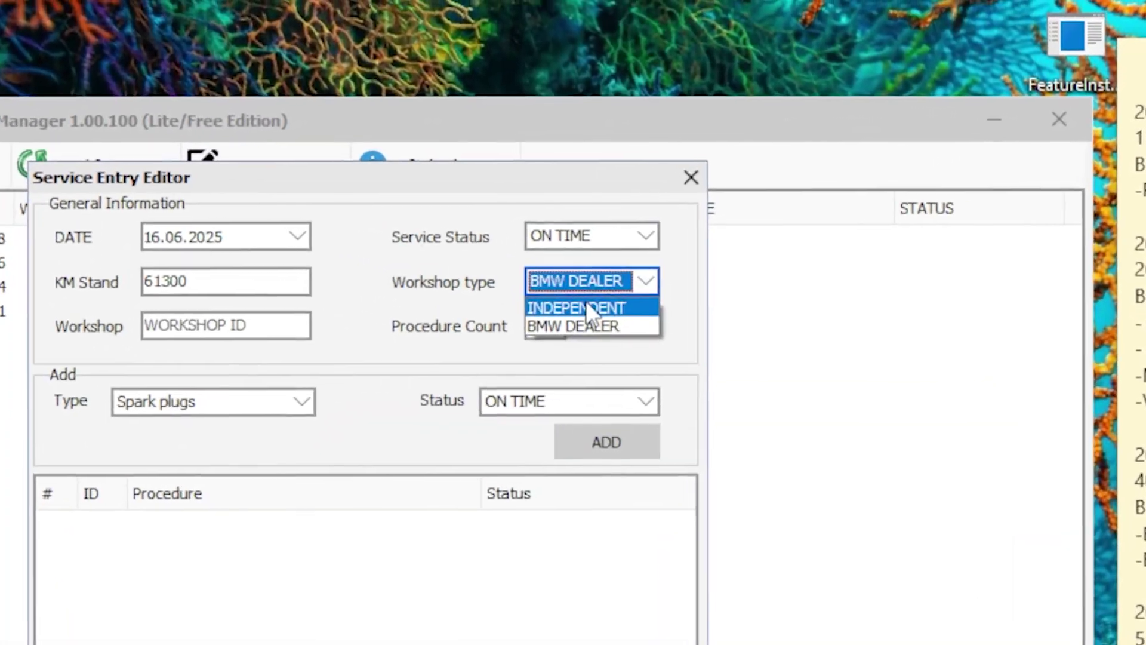
# Set the 16.06.2025 entry's workshop type to INDEPENDENT and its workshop ID to 00000
pyautogui.click(586, 301)
pyautogui.click(206, 337)
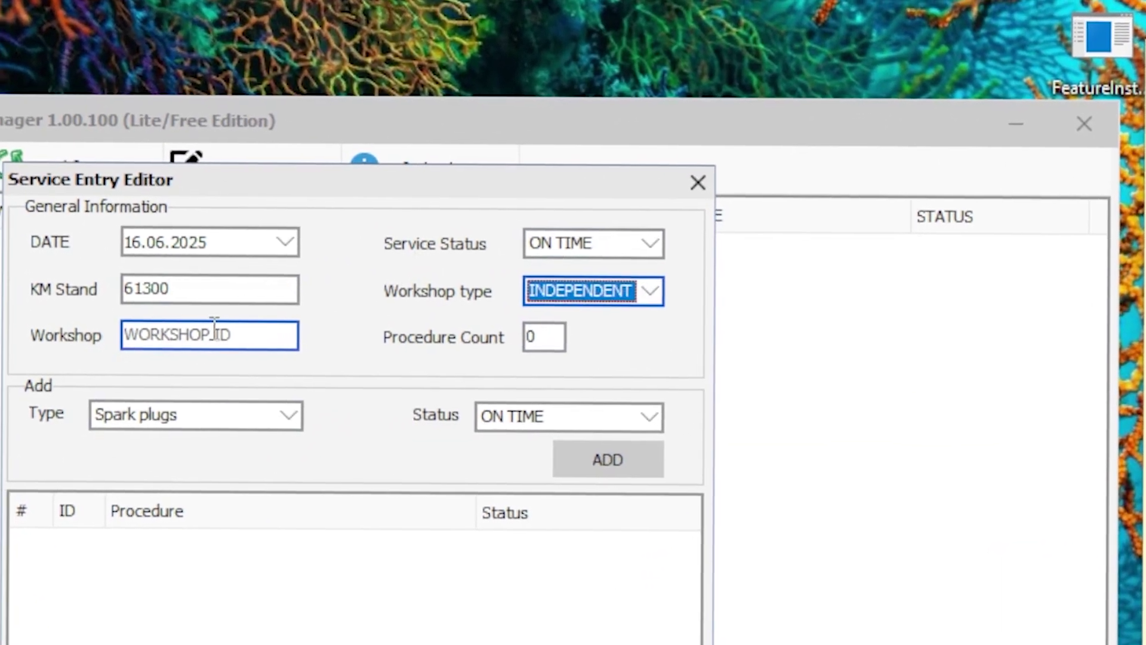
pyautogui.write('00000')
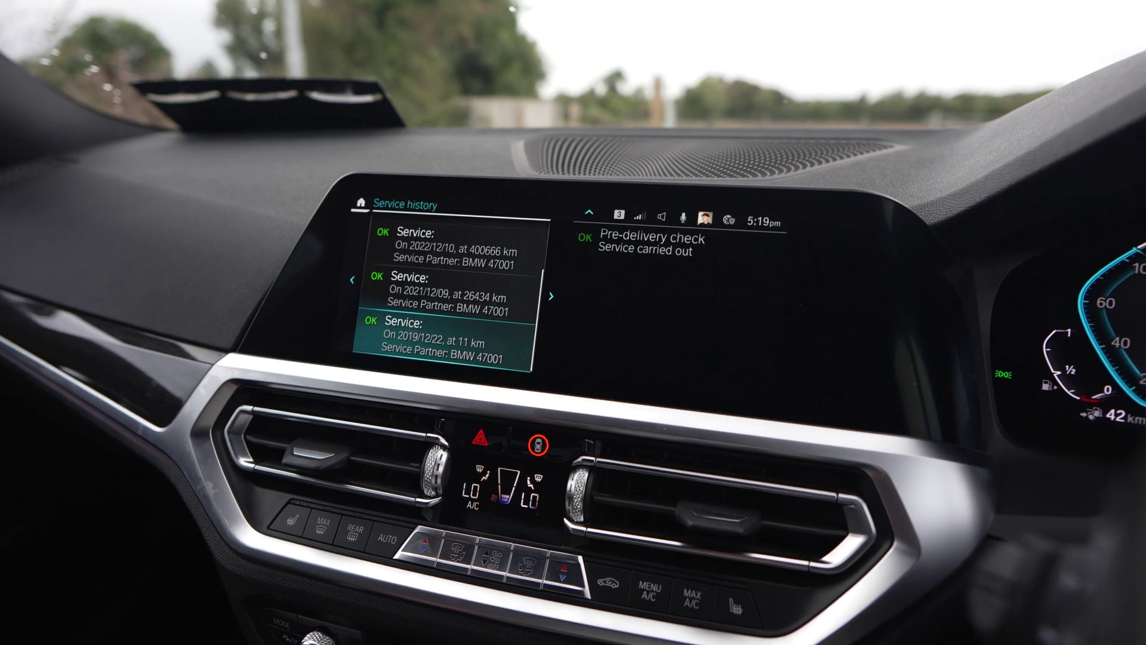
# Go back up the car's service history and check the procedures listed for the 2023/12/15 service
pyautogui.press('Up')
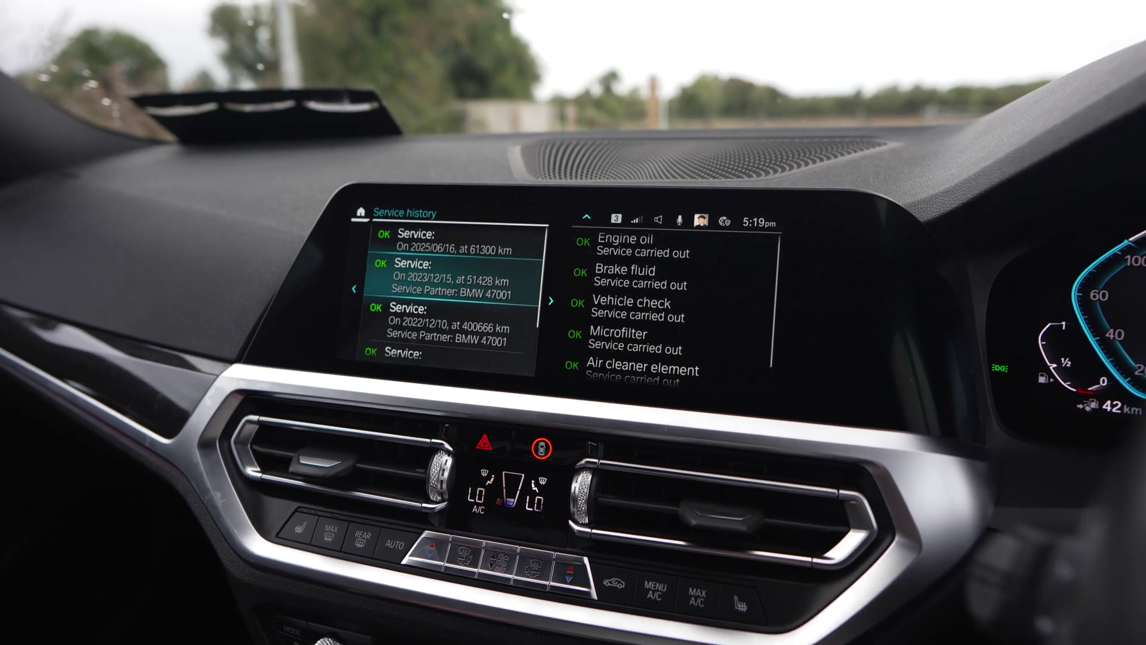
pyautogui.press('Up')
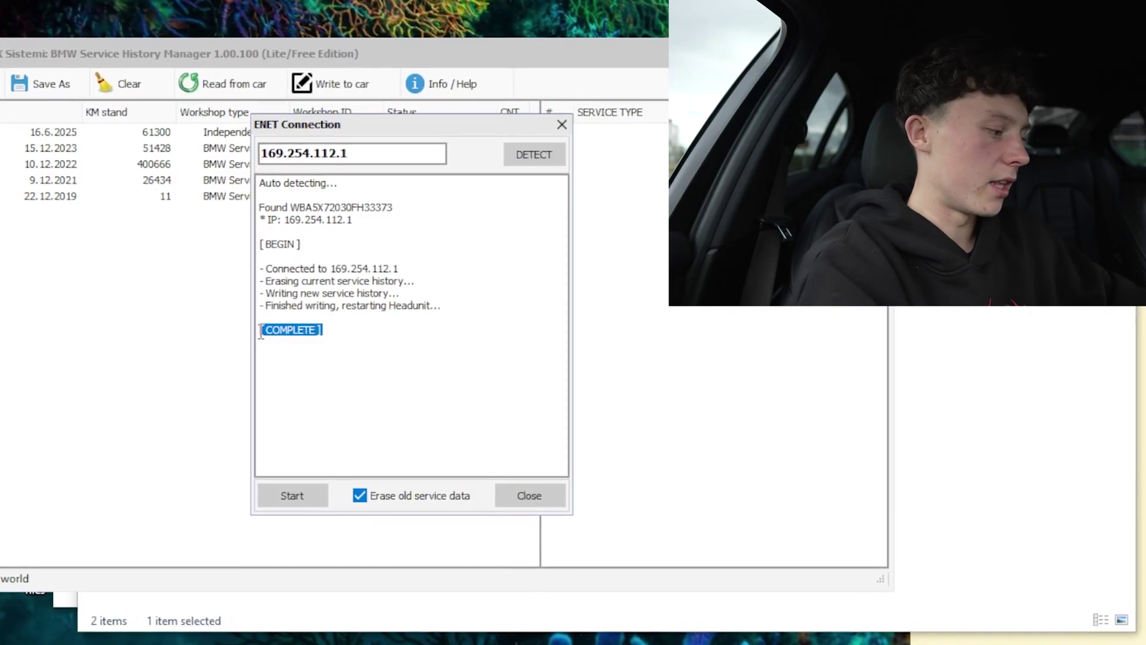
# Turn off the laptop's airplane mode
pyautogui.click(1027, 643)
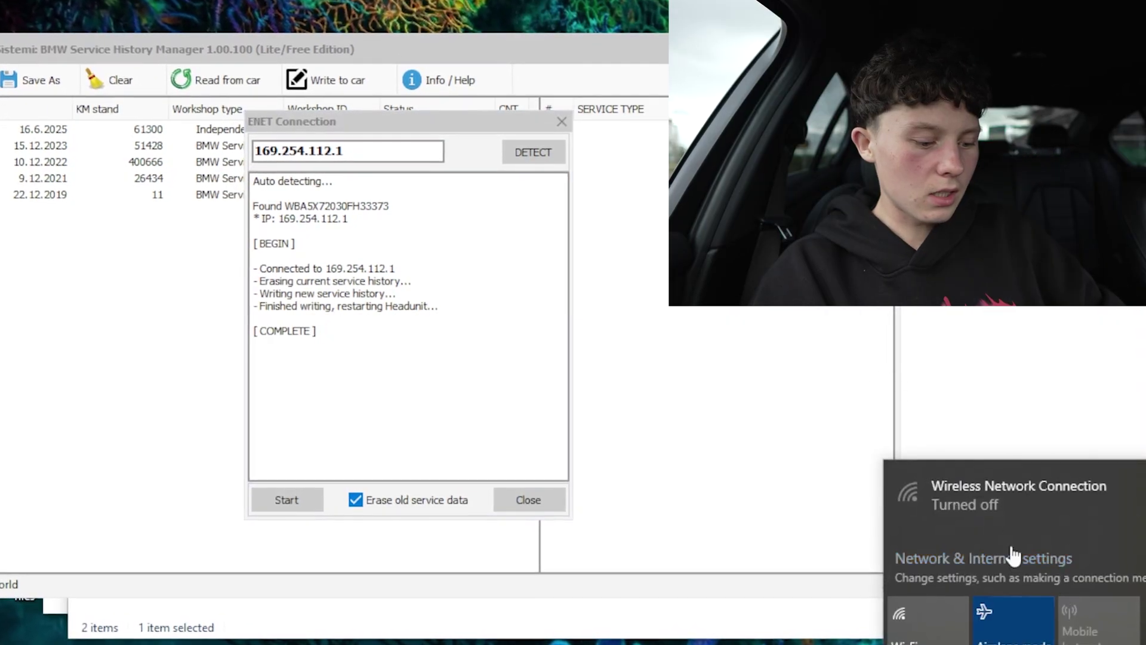
pyautogui.click(1017, 642)
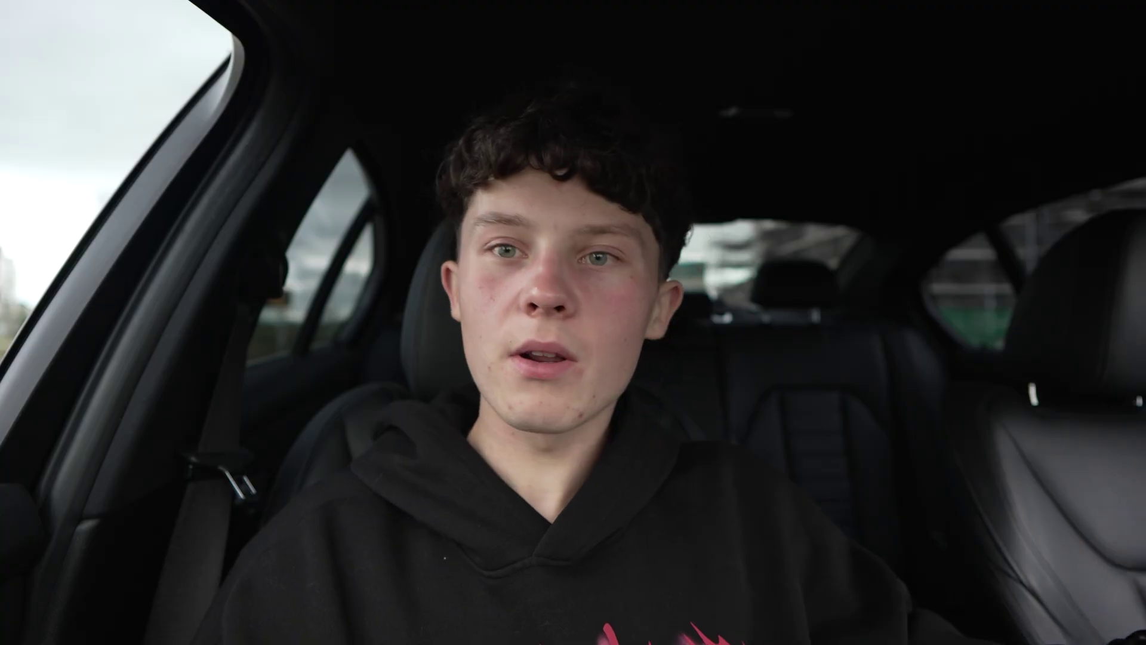